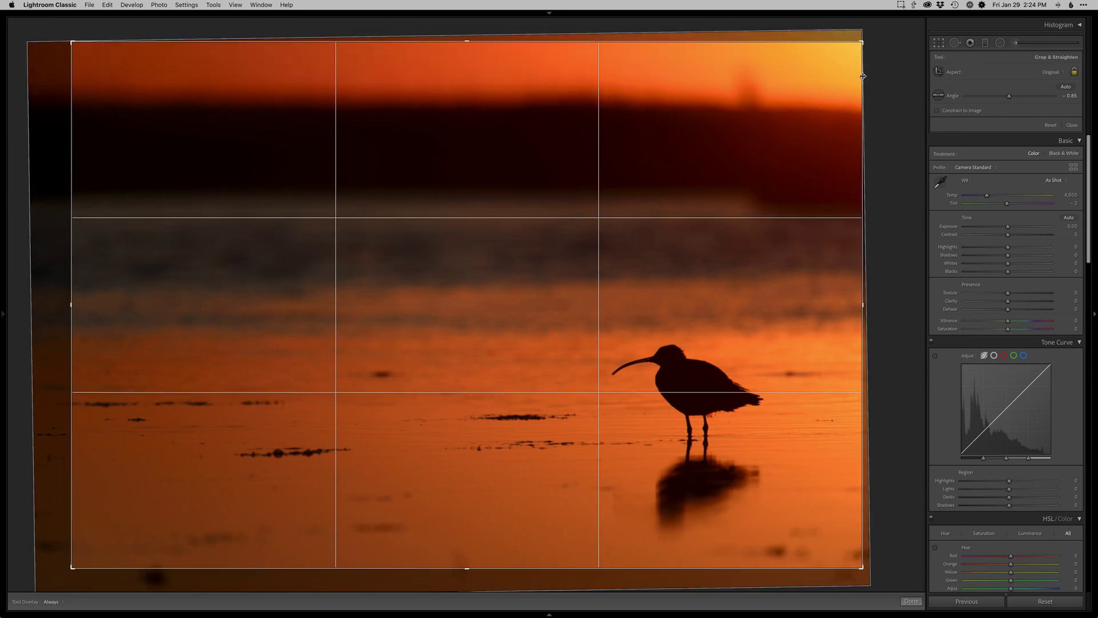
Commit the crop and adjust the photo's basic settings to Temp 4,900, Tint +1 and Blacks -30
{"action": "key", "text": "Return"}
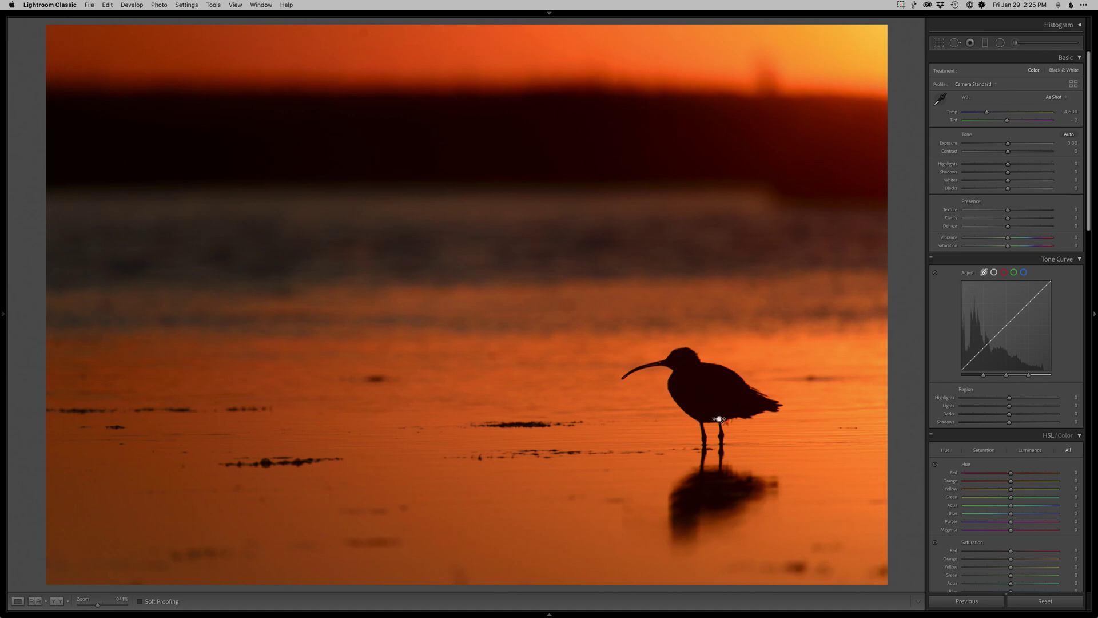
{"action": "key", "text": "minus"}
{"action": "key", "text": "minus"}
{"action": "key", "text": "minus"}
{"action": "key", "text": "minus"}
{"action": "key", "text": "minus"}
{"action": "key", "text": "minus"}
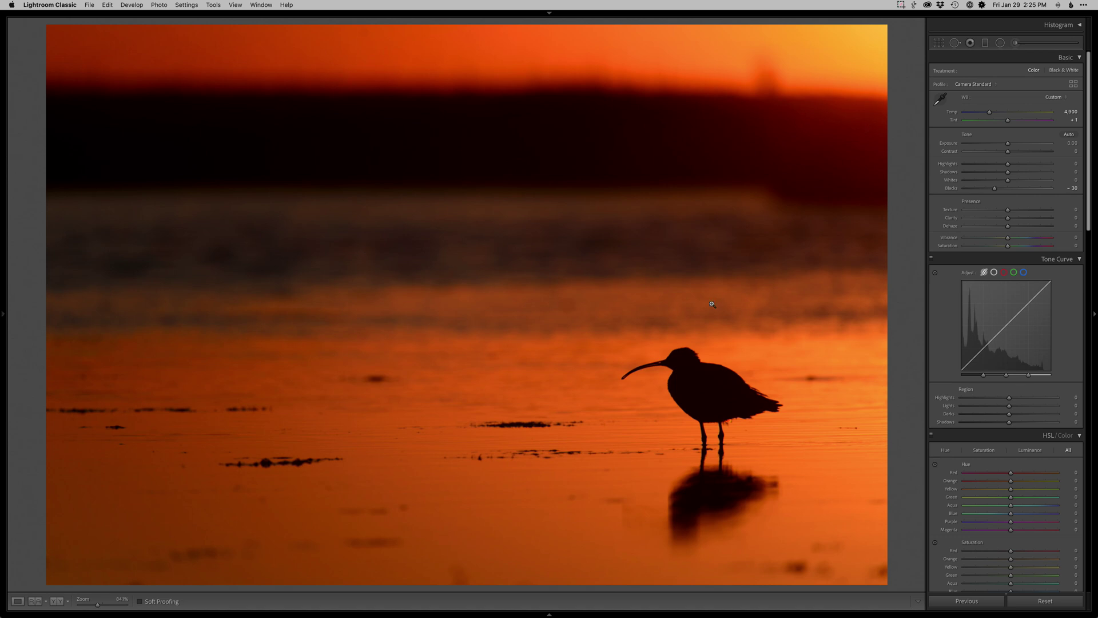
Open the photo in Photoshop for editing and add an empty layer named Retouch above the Background
{"action": "key", "text": "super+e"}
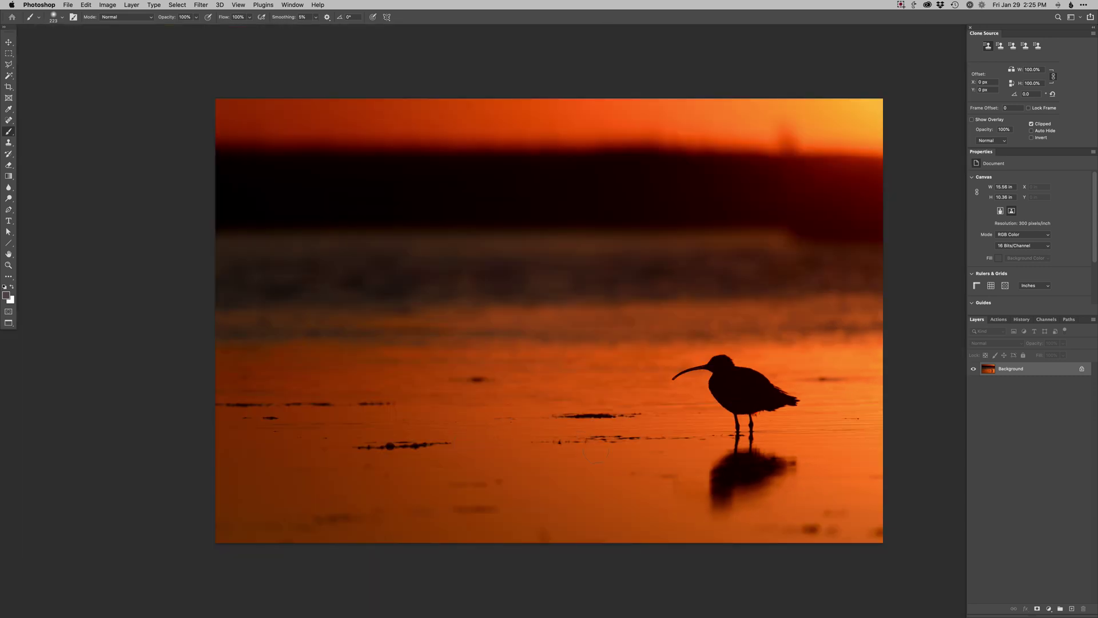
{"action": "left_click_drag", "start_coordinate": [596, 450], "coordinate": [575, 446]}
{"action": "key", "text": "F2"}
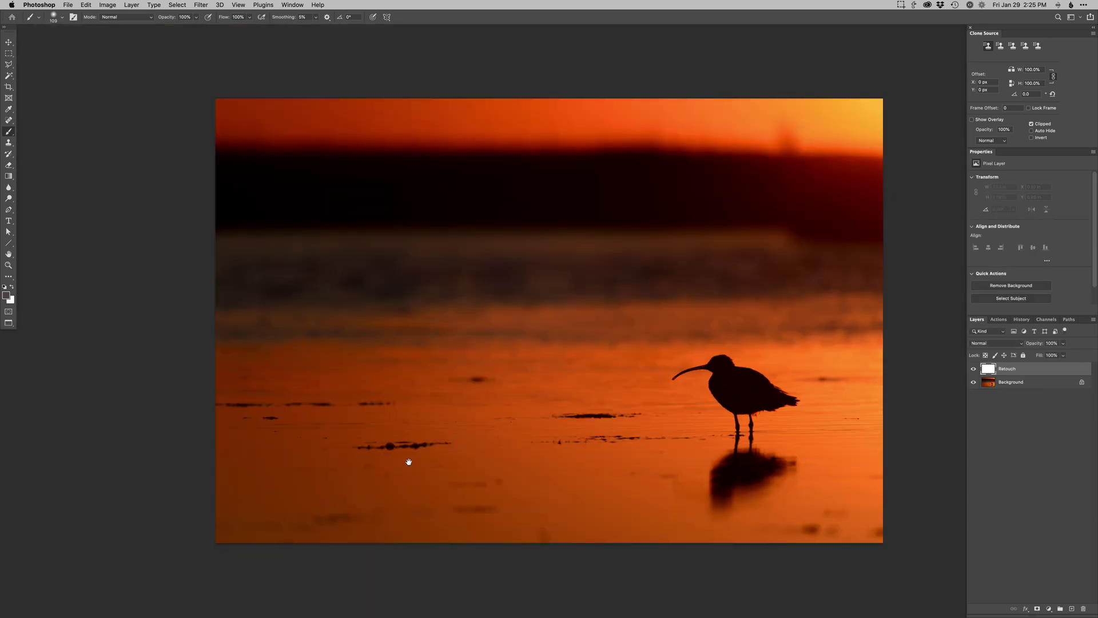
Remove the long dark seaweed strip in the lower-left water using the Spot Healing Brush on the Retouch layer
{"action": "left_click", "coordinate": [378, 445], "text": "super"}
{"action": "left_click", "coordinate": [379, 446], "text": "super"}
{"action": "left_click", "coordinate": [379, 446], "text": "super"}
{"action": "left_click_drag", "start_coordinate": [441, 460], "coordinate": [568, 421]}
{"action": "key", "text": "j"}
{"action": "mouse_move", "coordinate": [687, 407]}
{"action": "left_mouse_down"}
{"action": "mouse_move", "coordinate": [723, 398]}
{"action": "mouse_move", "coordinate": [606, 413]}
{"action": "mouse_move", "coordinate": [582, 393]}
{"action": "mouse_move", "coordinate": [512, 415]}
{"action": "mouse_move", "coordinate": [498, 398]}
{"action": "mouse_move", "coordinate": [441, 404]}
{"action": "mouse_move", "coordinate": [492, 408]}
{"action": "mouse_move", "coordinate": [424, 409]}
{"action": "left_mouse_up"}
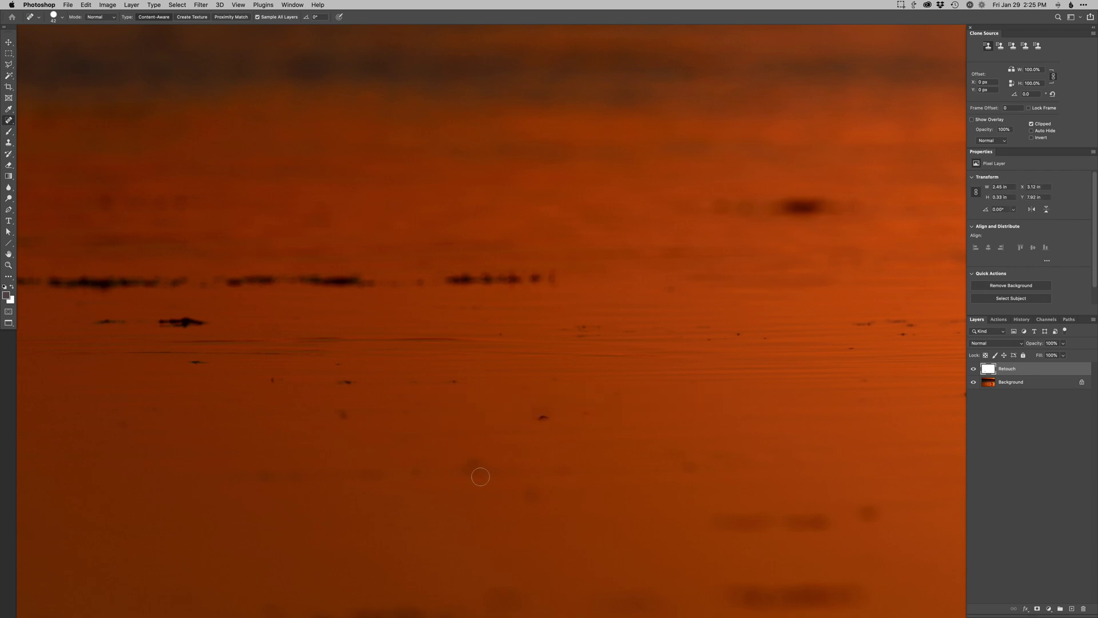
Heal the small dark specks scattered across the lower-left water
{"action": "left_click_drag", "start_coordinate": [597, 413], "coordinate": [499, 417]}
{"action": "left_click_drag", "start_coordinate": [453, 382], "coordinate": [409, 382]}
{"action": "left_click_drag", "start_coordinate": [354, 383], "coordinate": [344, 385]}
{"action": "left_click", "coordinate": [273, 376]}
{"action": "left_click", "coordinate": [191, 362]}
{"action": "left_click", "coordinate": [338, 412]}
Heal the faint marks and pale smudges below the specks in the lower-left water
{"action": "left_click_drag", "start_coordinate": [241, 473], "coordinate": [309, 474]}
{"action": "left_click_drag", "start_coordinate": [124, 422], "coordinate": [146, 426]}
{"action": "left_click_drag", "start_coordinate": [370, 478], "coordinate": [390, 474]}
{"action": "left_click_drag", "start_coordinate": [416, 473], "coordinate": [495, 472]}
{"action": "left_click_drag", "start_coordinate": [527, 489], "coordinate": [527, 489]}
{"action": "left_click_drag", "start_coordinate": [683, 462], "coordinate": [758, 459]}
Heal the row of blurry dark blotches to the right of the cleaned lower-left area
{"action": "left_click_drag", "start_coordinate": [719, 518], "coordinate": [789, 532]}
{"action": "mouse_move", "coordinate": [826, 520]}
{"action": "left_mouse_down"}
{"action": "mouse_move", "coordinate": [797, 519]}
{"action": "mouse_move", "coordinate": [832, 520]}
{"action": "mouse_move", "coordinate": [770, 524]}
{"action": "left_mouse_up"}
{"action": "left_click_drag", "start_coordinate": [865, 512], "coordinate": [865, 512]}
{"action": "left_click_drag", "start_coordinate": [781, 523], "coordinate": [752, 521]}
Heal the remaining blurry smudges along the lower-left edge of the photo
{"action": "mouse_move", "coordinate": [694, 521]}
{"action": "left_mouse_down"}
{"action": "mouse_move", "coordinate": [670, 484]}
{"action": "mouse_move", "coordinate": [583, 416]}
{"action": "left_mouse_up"}
{"action": "left_click_drag", "start_coordinate": [355, 373], "coordinate": [459, 373]}
{"action": "left_click_drag", "start_coordinate": [709, 494], "coordinate": [723, 497]}
{"action": "left_click_drag", "start_coordinate": [733, 498], "coordinate": [597, 497]}
{"action": "left_click_drag", "start_coordinate": [529, 502], "coordinate": [452, 503]}
{"action": "mouse_move", "coordinate": [358, 524]}
{"action": "left_mouse_down"}
{"action": "mouse_move", "coordinate": [218, 523]}
{"action": "mouse_move", "coordinate": [143, 551]}
{"action": "left_mouse_up"}
{"action": "left_click_drag", "start_coordinate": [143, 513], "coordinate": [159, 513]}
Clone clean water over the uneven healed patches near the photo's bottom edge with an enlarged Clone Stamp brush
{"action": "scroll", "coordinate": [578, 458], "scroll_direction": "left", "scroll_amount": 6}
{"action": "scroll", "coordinate": [578, 458], "scroll_direction": "down", "scroll_amount": 4}
{"action": "key", "text": "s"}
{"action": "key", "text": "bracketright"}
{"action": "key", "text": "bracketright"}
{"action": "key", "text": "bracketright"}
{"action": "key", "text": "bracketright"}
{"action": "left_click", "coordinate": [614, 396], "text": "alt"}
{"action": "left_click_drag", "start_coordinate": [684, 402], "coordinate": [713, 392]}
{"action": "left_click", "coordinate": [535, 396], "text": "alt"}
{"action": "left_click_drag", "start_coordinate": [617, 404], "coordinate": [645, 392]}
{"action": "left_click", "coordinate": [649, 396], "text": "alt"}
{"action": "left_click_drag", "start_coordinate": [572, 418], "coordinate": [567, 417]}
{"action": "left_click", "coordinate": [735, 395], "text": "alt"}
{"action": "left_click_drag", "start_coordinate": [698, 409], "coordinate": [619, 410]}
Even out the rest of the lower-left water up to the photo's left edge with repeated Clone Stamp samples and strokes
{"action": "left_click", "coordinate": [498, 385], "text": "alt"}
{"action": "left_click_drag", "start_coordinate": [422, 410], "coordinate": [439, 408]}
{"action": "left_click", "coordinate": [707, 412], "text": "alt"}
{"action": "left_click", "coordinate": [342, 390], "text": "alt"}
{"action": "left_click_drag", "start_coordinate": [359, 420], "coordinate": [473, 386]}
{"action": "left_click", "coordinate": [233, 385], "text": "alt"}
{"action": "mouse_move", "coordinate": [228, 414]}
{"action": "left_mouse_down"}
{"action": "mouse_move", "coordinate": [215, 424]}
{"action": "mouse_move", "coordinate": [269, 431]}
{"action": "mouse_move", "coordinate": [381, 414]}
{"action": "left_mouse_up"}
{"action": "left_click", "coordinate": [329, 424], "text": "alt"}
{"action": "left_click_drag", "start_coordinate": [290, 476], "coordinate": [274, 477]}
{"action": "left_click", "coordinate": [285, 417], "text": "alt"}
{"action": "left_click_drag", "start_coordinate": [332, 422], "coordinate": [668, 404]}
{"action": "left_click", "coordinate": [667, 404], "text": "alt"}
{"action": "left_click_drag", "start_coordinate": [537, 428], "coordinate": [302, 426]}
{"action": "left_click", "coordinate": [650, 409], "text": "alt"}
{"action": "mouse_move", "coordinate": [599, 405]}
{"action": "left_mouse_down"}
{"action": "mouse_move", "coordinate": [315, 401]}
{"action": "mouse_move", "coordinate": [498, 420]}
{"action": "mouse_move", "coordinate": [295, 392]}
{"action": "left_mouse_up"}
{"action": "left_click", "coordinate": [590, 402], "text": "alt"}
{"action": "left_click", "coordinate": [169, 395], "text": "alt"}
{"action": "mouse_move", "coordinate": [109, 414]}
{"action": "left_mouse_down"}
{"action": "mouse_move", "coordinate": [72, 420]}
{"action": "mouse_move", "coordinate": [94, 429]}
{"action": "left_mouse_up"}
{"action": "left_click", "coordinate": [149, 440], "text": "alt"}
Clone out the blurry smudge at the middle of the bottom edge and the faint spot below the seaweed lines
{"action": "mouse_move", "coordinate": [622, 423]}
{"action": "left_mouse_down"}
{"action": "mouse_move", "coordinate": [214, 437]}
{"action": "mouse_move", "coordinate": [221, 430]}
{"action": "left_mouse_up"}
{"action": "left_click_drag", "start_coordinate": [419, 376], "coordinate": [352, 362]}
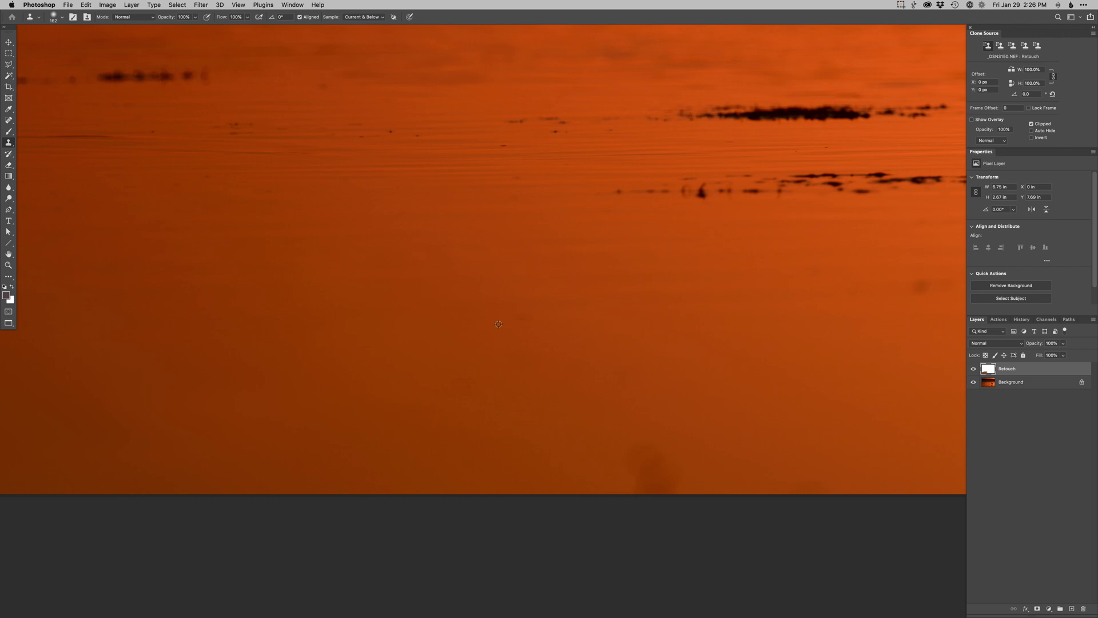
{"action": "mouse_move", "coordinate": [625, 439]}
{"action": "left_mouse_down"}
{"action": "mouse_move", "coordinate": [646, 461]}
{"action": "mouse_move", "coordinate": [646, 485]}
{"action": "left_mouse_up"}
{"action": "left_click_drag", "start_coordinate": [664, 362], "coordinate": [322, 382]}
{"action": "left_click_drag", "start_coordinate": [563, 319], "coordinate": [545, 319]}
{"action": "left_click", "coordinate": [538, 311], "text": "alt"}
{"action": "left_click_drag", "start_coordinate": [574, 313], "coordinate": [574, 313]}
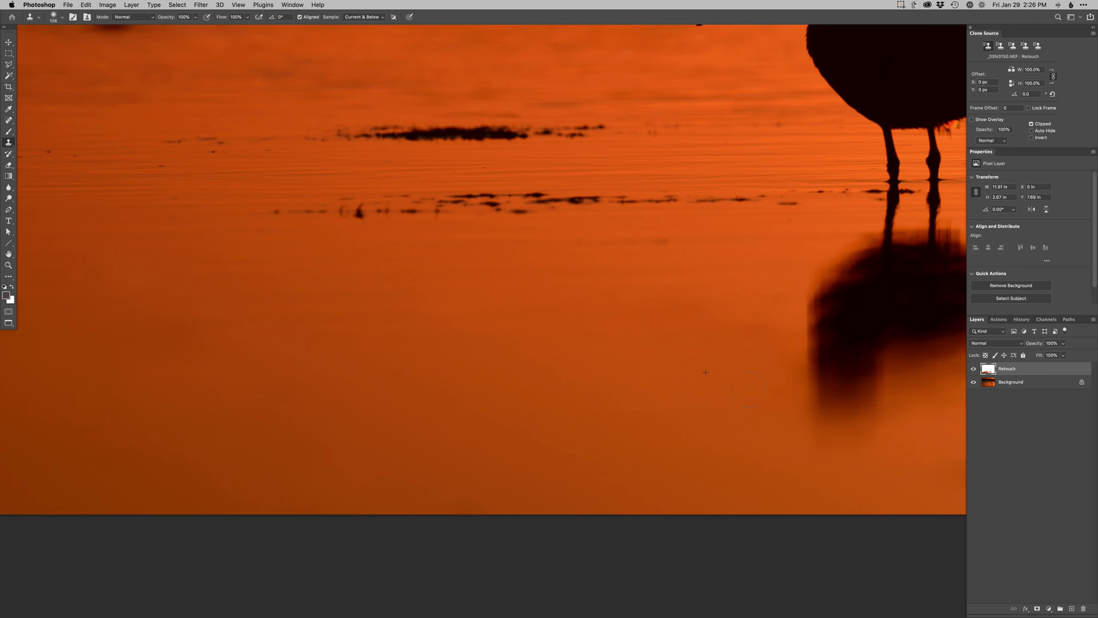
Clone out the faint spots to the lower right of the bird's reflection and the dark smudge at the photo's right edge
{"action": "left_click_drag", "start_coordinate": [705, 372], "coordinate": [294, 406]}
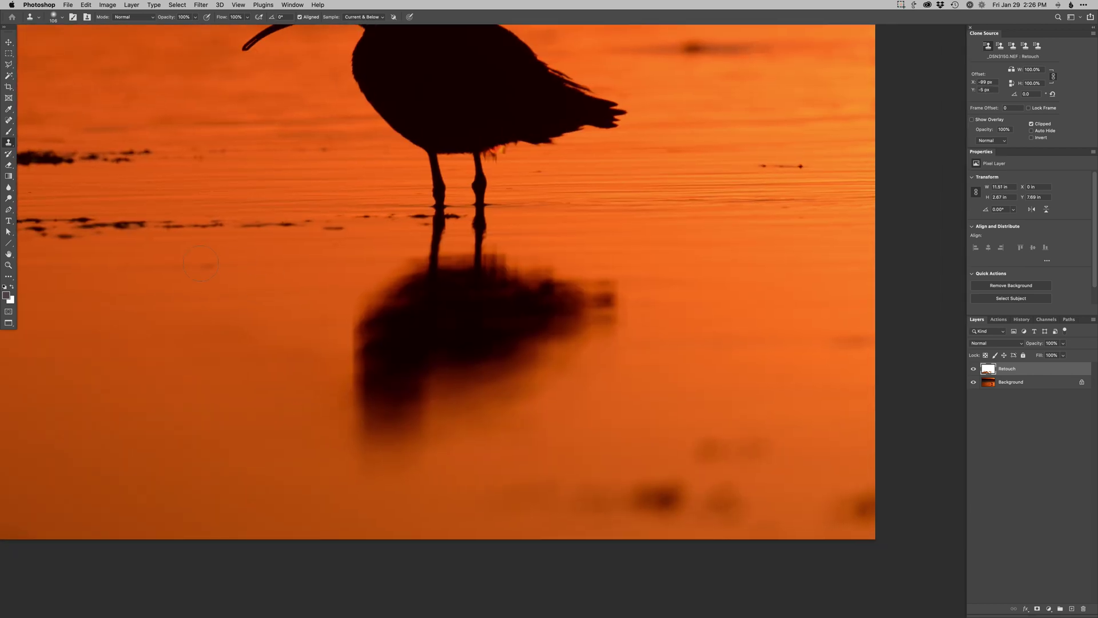
{"action": "left_click", "coordinate": [742, 412], "text": "alt"}
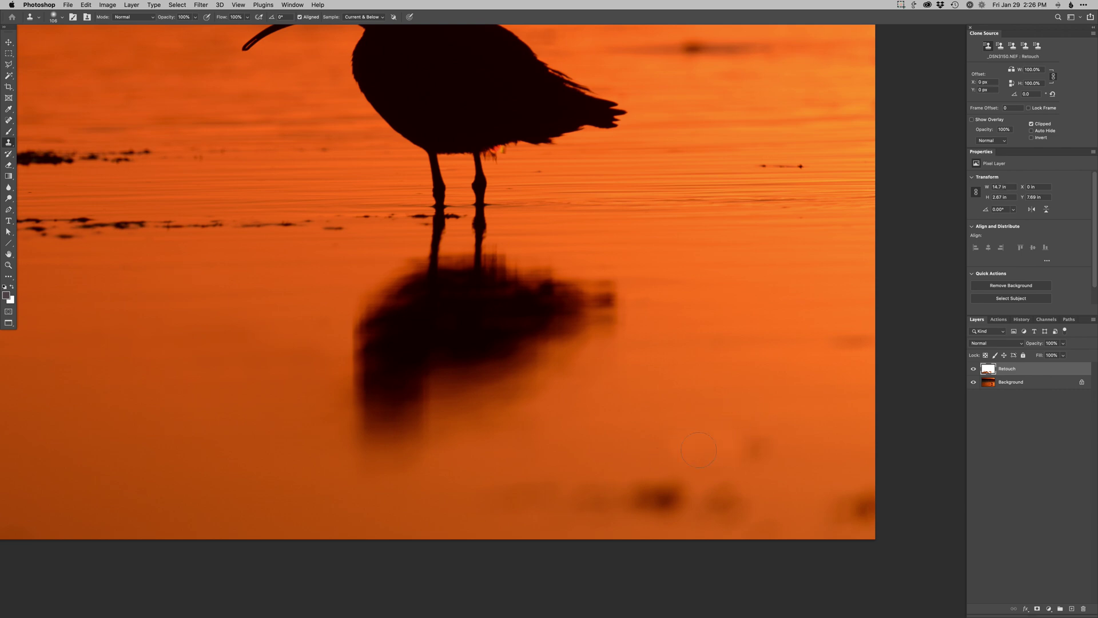
{"action": "left_click_drag", "start_coordinate": [698, 456], "coordinate": [723, 452]}
{"action": "left_click", "coordinate": [800, 483], "text": "alt"}
{"action": "left_click_drag", "start_coordinate": [835, 492], "coordinate": [869, 493]}
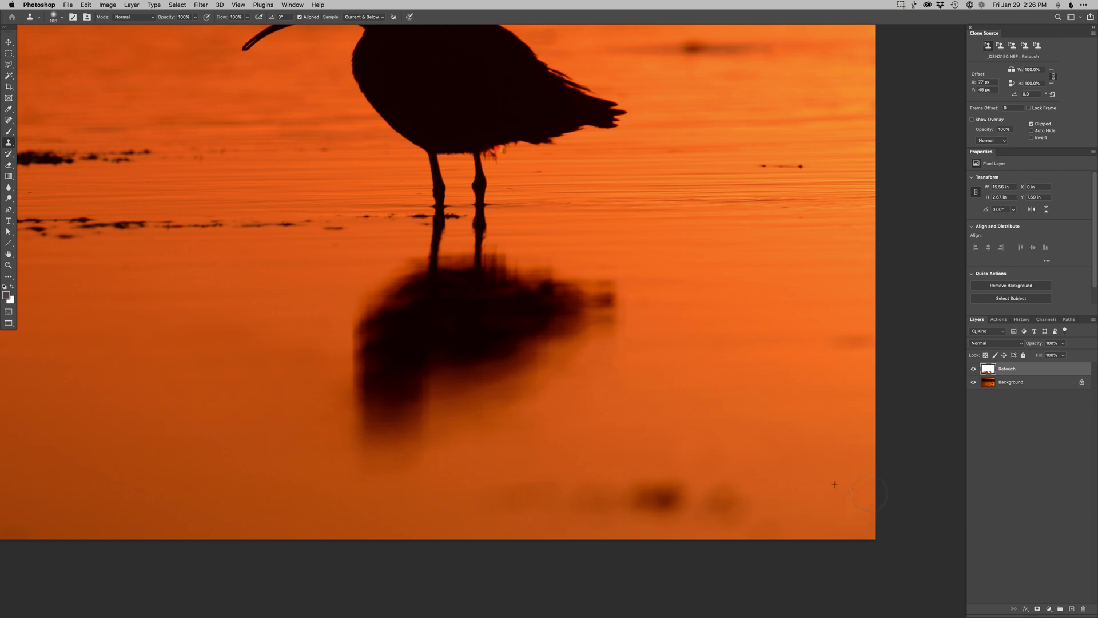
Clone clean water over the row of blurry dark blotches below the bird's reflection
{"action": "left_click", "coordinate": [618, 458], "text": "alt"}
{"action": "left_click_drag", "start_coordinate": [592, 503], "coordinate": [659, 500]}
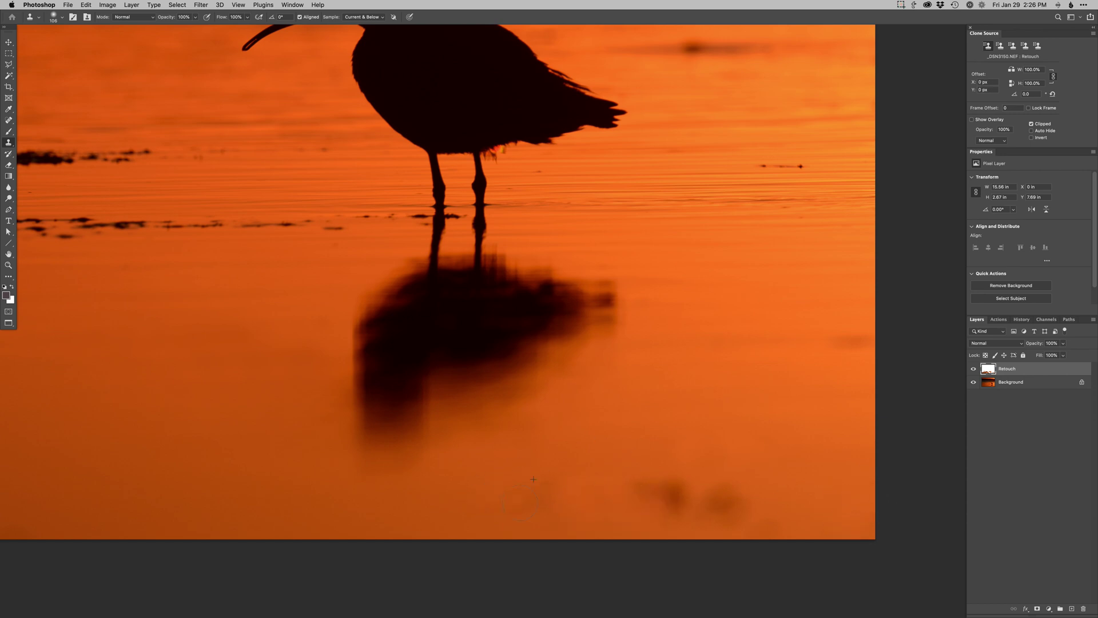
{"action": "left_click", "coordinate": [545, 470], "text": "alt"}
{"action": "mouse_move", "coordinate": [672, 500]}
{"action": "left_mouse_down"}
{"action": "mouse_move", "coordinate": [609, 474]}
{"action": "mouse_move", "coordinate": [654, 505]}
{"action": "mouse_move", "coordinate": [746, 499]}
{"action": "left_mouse_up"}
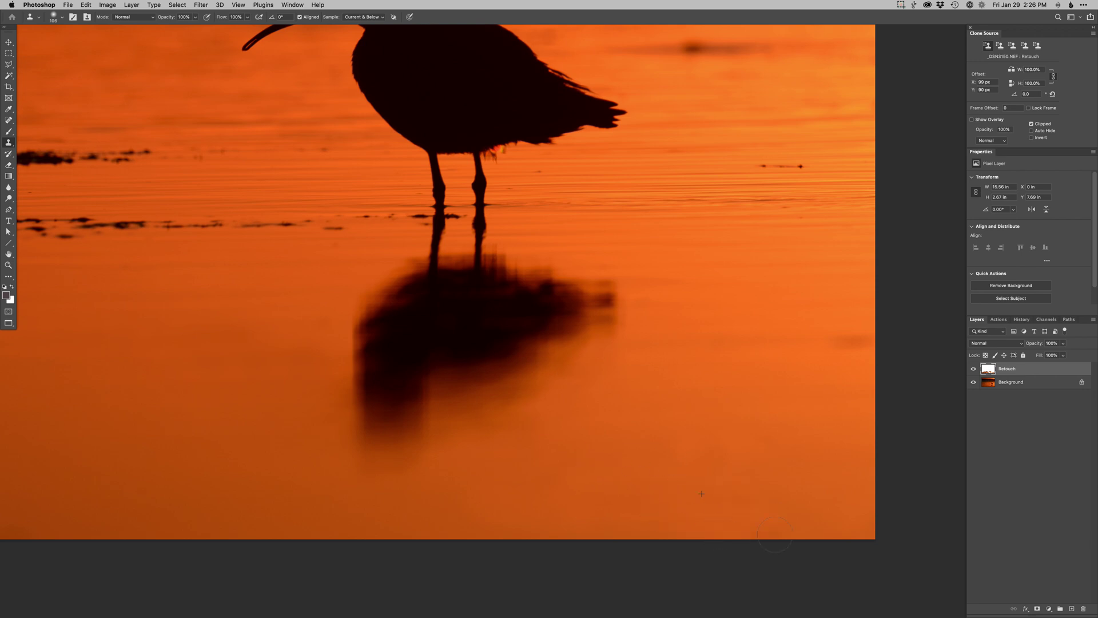
Heal the thin dark streak on the water to the right of the bird with a small Spot Healing Brush
{"action": "scroll", "coordinate": [593, 402], "scroll_direction": "up", "scroll_amount": 5}
{"action": "key", "text": "j"}
{"action": "mouse_move", "coordinate": [745, 308]}
{"action": "left_mouse_down", "text": "ctrl+alt"}
{"action": "mouse_move", "coordinate": [734, 307]}
{"action": "mouse_move", "coordinate": [783, 307]}
{"action": "left_mouse_up", "text": "ctrl+alt"}
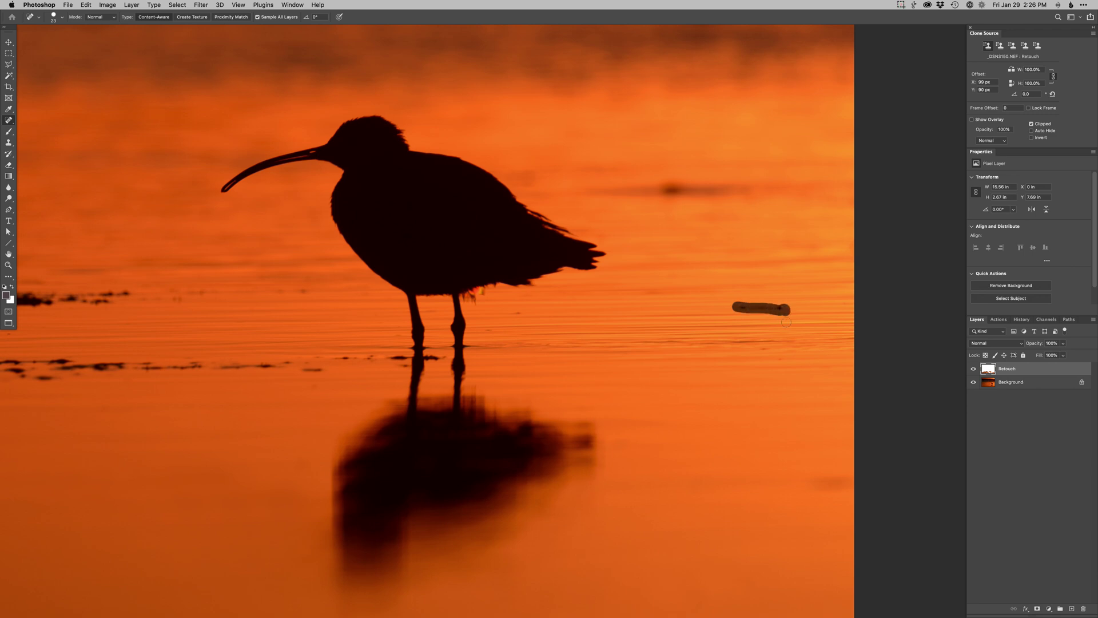
Heal the small bits of debris on the water around the bird's legs and just left of them
{"action": "mouse_move", "coordinate": [585, 350]}
{"action": "left_mouse_down"}
{"action": "mouse_move", "coordinate": [628, 336]}
{"action": "mouse_move", "coordinate": [559, 322]}
{"action": "mouse_move", "coordinate": [635, 323]}
{"action": "mouse_move", "coordinate": [586, 321]}
{"action": "left_mouse_up"}
{"action": "left_click_drag", "start_coordinate": [660, 321], "coordinate": [632, 321]}
{"action": "left_click_drag", "start_coordinate": [678, 318], "coordinate": [719, 320]}
{"action": "left_click", "coordinate": [738, 326]}
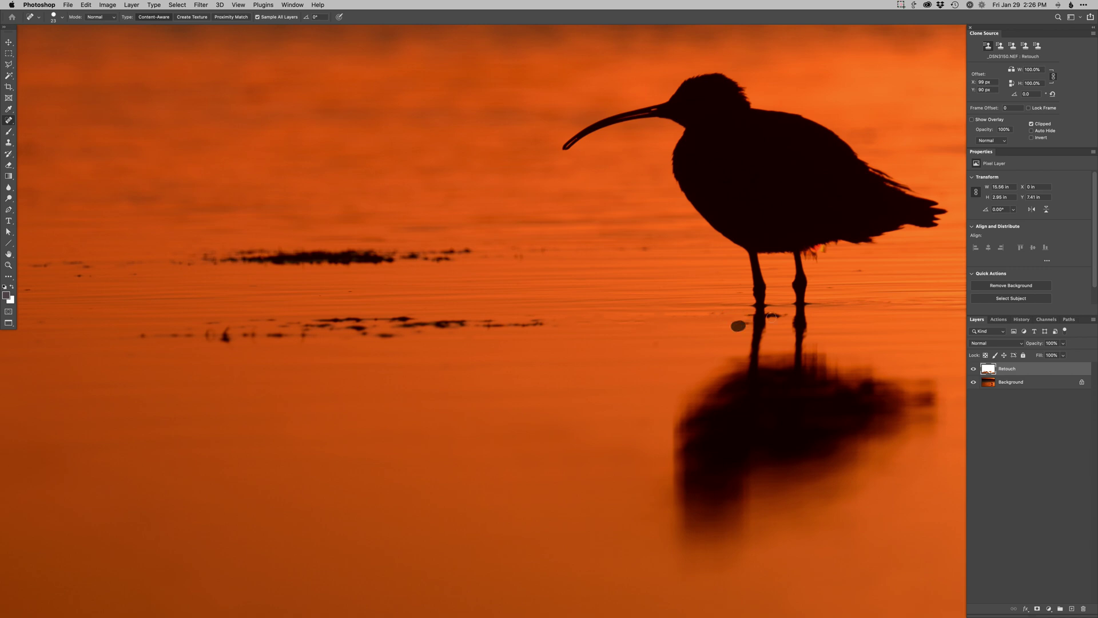
{"action": "left_click", "coordinate": [771, 318]}
{"action": "left_click", "coordinate": [769, 319]}
{"action": "left_click", "coordinate": [772, 327]}
{"action": "left_click_drag", "start_coordinate": [725, 314], "coordinate": [700, 313]}
{"action": "left_click", "coordinate": [779, 316]}
Heal the lower line of seaweed left of the bird with its nearby specks, and blend the repair with the Clone Stamp
{"action": "left_click_drag", "start_coordinate": [536, 355], "coordinate": [747, 363]}
{"action": "left_click", "coordinate": [855, 256]}
{"action": "left_click", "coordinate": [727, 266]}
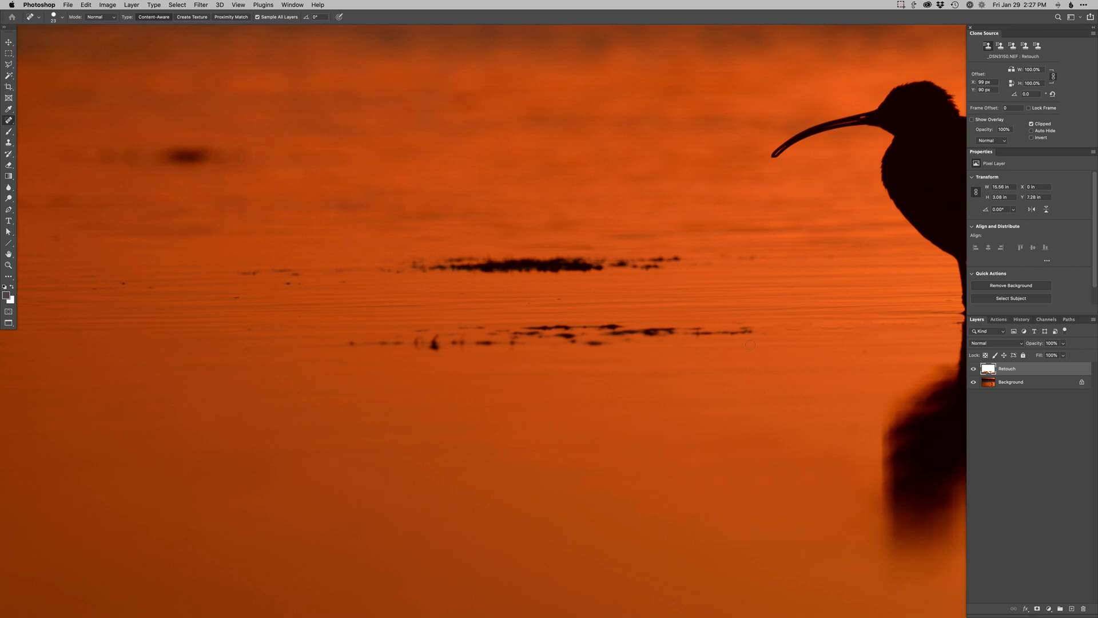
{"action": "mouse_move", "coordinate": [755, 330]}
{"action": "left_mouse_down"}
{"action": "mouse_move", "coordinate": [518, 327]}
{"action": "mouse_move", "coordinate": [536, 342]}
{"action": "left_mouse_up"}
{"action": "mouse_move", "coordinate": [364, 340]}
{"action": "left_mouse_down"}
{"action": "mouse_move", "coordinate": [529, 334]}
{"action": "mouse_move", "coordinate": [405, 333]}
{"action": "left_mouse_up"}
{"action": "key", "text": "s"}
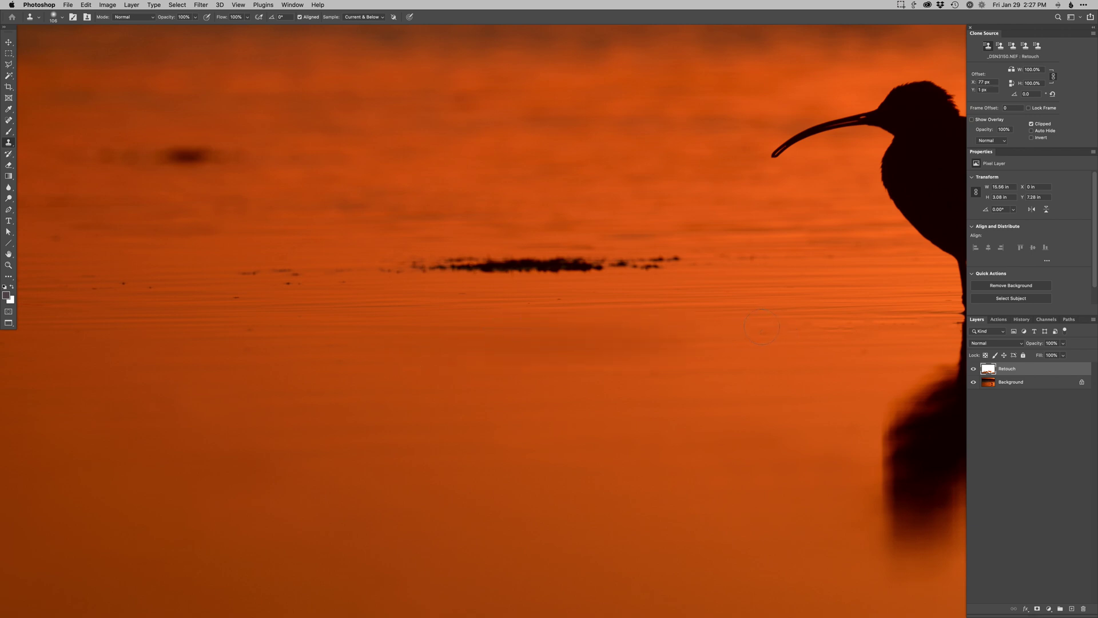
{"action": "left_click_drag", "start_coordinate": [852, 339], "coordinate": [658, 340]}
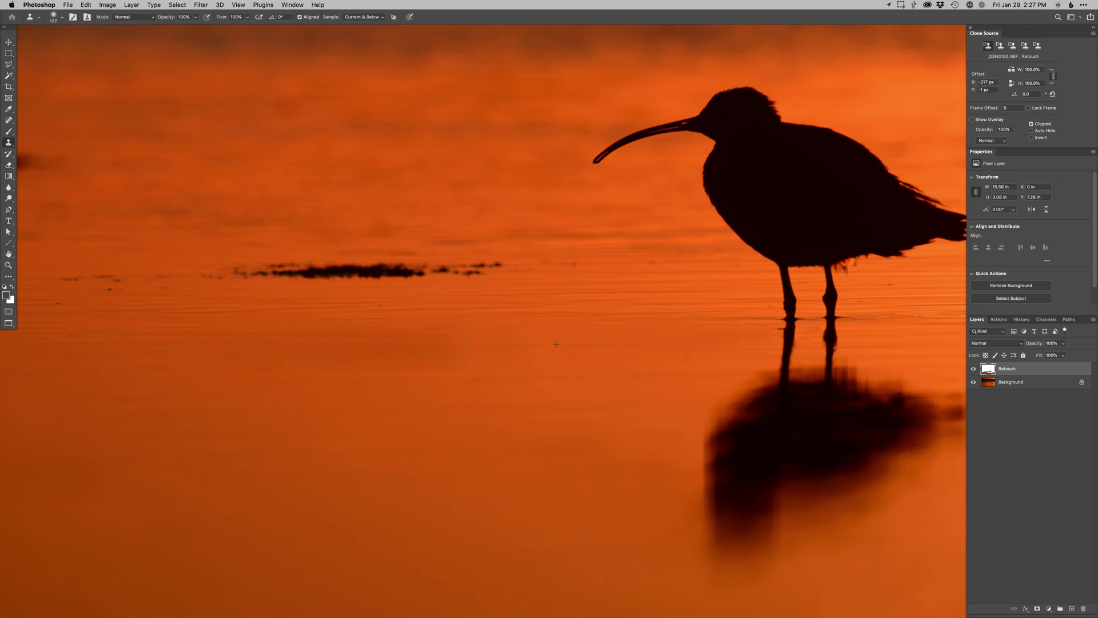
Clone clean water over the blurry dark smudge above and left of the remaining seaweed clump
{"action": "left_click_drag", "start_coordinate": [352, 353], "coordinate": [684, 420]}
{"action": "left_click_drag", "start_coordinate": [526, 387], "coordinate": [625, 434]}
{"action": "left_click", "coordinate": [531, 270], "text": "alt"}
{"action": "mouse_move", "coordinate": [383, 274]}
{"action": "left_mouse_down"}
{"action": "mouse_move", "coordinate": [486, 273]}
{"action": "mouse_move", "coordinate": [370, 279]}
{"action": "mouse_move", "coordinate": [435, 269]}
{"action": "left_mouse_up"}
{"action": "left_click", "coordinate": [293, 277], "text": "alt"}
{"action": "left_click", "coordinate": [487, 268]}
{"action": "left_click", "coordinate": [272, 278]}
Heal the long row of seaweed reaching in from the photo's left edge
{"action": "left_click_drag", "start_coordinate": [387, 313], "coordinate": [715, 312]}
{"action": "key", "text": "j"}
{"action": "left_click_drag", "start_coordinate": [514, 342], "coordinate": [389, 342]}
{"action": "left_click_drag", "start_coordinate": [629, 350], "coordinate": [611, 348]}
{"action": "left_click_drag", "start_coordinate": [479, 361], "coordinate": [781, 350]}
{"action": "left_click_drag", "start_coordinate": [695, 331], "coordinate": [280, 332]}
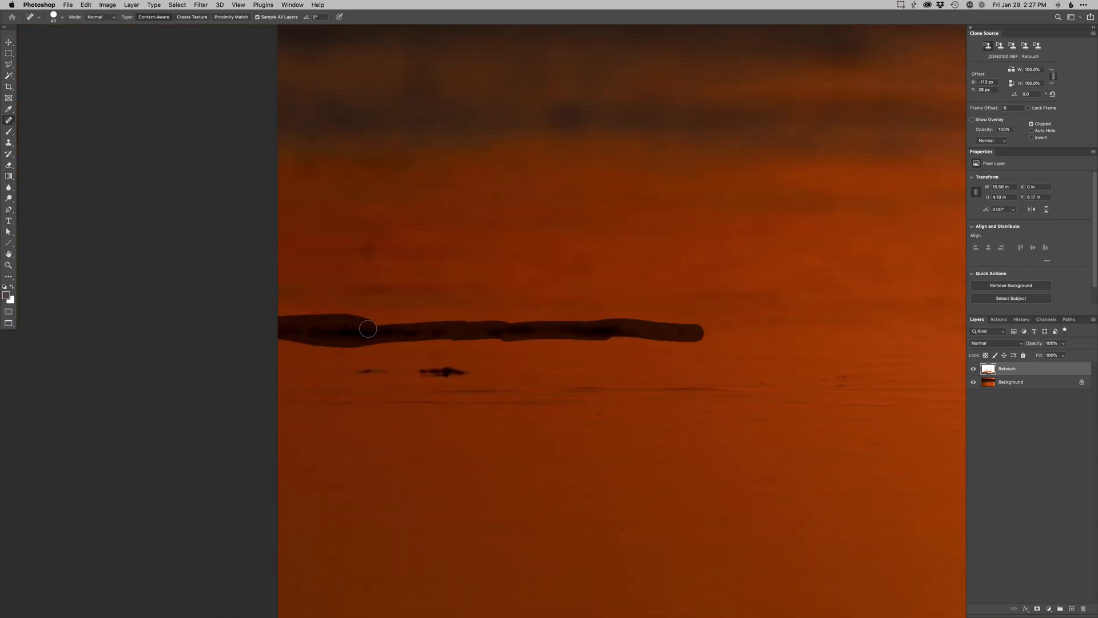
Heal the small seaweed clump below the repaired row and the faint dark patch above it
{"action": "left_click_drag", "start_coordinate": [362, 369], "coordinate": [494, 371]}
{"action": "left_click_drag", "start_coordinate": [419, 372], "coordinate": [453, 371]}
{"action": "left_click_drag", "start_coordinate": [405, 256], "coordinate": [454, 251]}
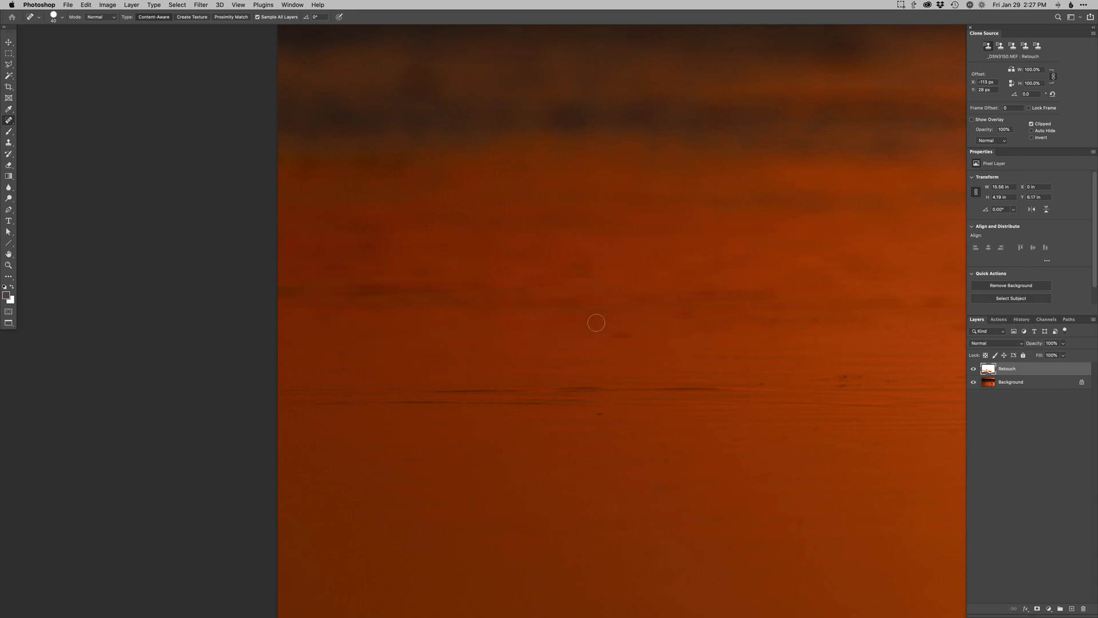
Blend the repaired band near the photo's left edge and the faint patches above it with the Clone Stamp
{"action": "key", "text": "s"}
{"action": "left_click", "coordinate": [585, 307], "text": "alt"}
{"action": "mouse_move", "coordinate": [486, 314]}
{"action": "left_mouse_down"}
{"action": "mouse_move", "coordinate": [436, 297]}
{"action": "mouse_move", "coordinate": [350, 309]}
{"action": "mouse_move", "coordinate": [392, 328]}
{"action": "left_mouse_up"}
{"action": "left_click", "coordinate": [568, 309], "text": "alt"}
{"action": "mouse_move", "coordinate": [479, 303]}
{"action": "left_mouse_down"}
{"action": "mouse_move", "coordinate": [377, 324]}
{"action": "mouse_move", "coordinate": [382, 309]}
{"action": "left_mouse_up"}
{"action": "left_click", "coordinate": [385, 248], "text": "alt"}
{"action": "left_click", "coordinate": [357, 254]}
{"action": "left_click", "coordinate": [448, 246], "text": "alt"}
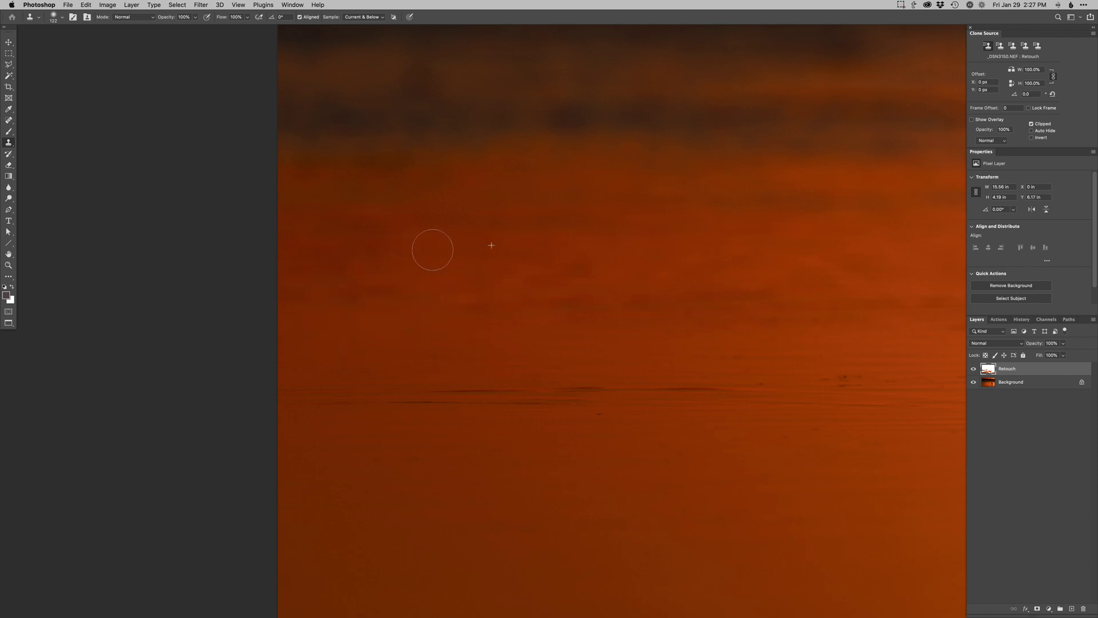
Clone and heal away the tiny specks on the rippled water left of the remaining seaweed clump
{"action": "scroll", "coordinate": [522, 323], "scroll_direction": "right", "scroll_amount": 5}
{"action": "left_click", "coordinate": [470, 370], "text": "alt"}
{"action": "left_click", "coordinate": [523, 376]}
{"action": "left_click_drag", "start_coordinate": [581, 350], "coordinate": [270, 352]}
{"action": "key", "text": "j"}
{"action": "left_click", "coordinate": [497, 379]}
{"action": "left_click", "coordinate": [531, 381]}
{"action": "left_click", "coordinate": [537, 388]}
{"action": "left_click", "coordinate": [372, 389]}
{"action": "left_click", "coordinate": [342, 392]}
{"action": "left_click", "coordinate": [483, 404]}
{"action": "left_click_drag", "start_coordinate": [381, 393], "coordinate": [396, 393]}
{"action": "left_click_drag", "start_coordinate": [575, 376], "coordinate": [680, 375]}
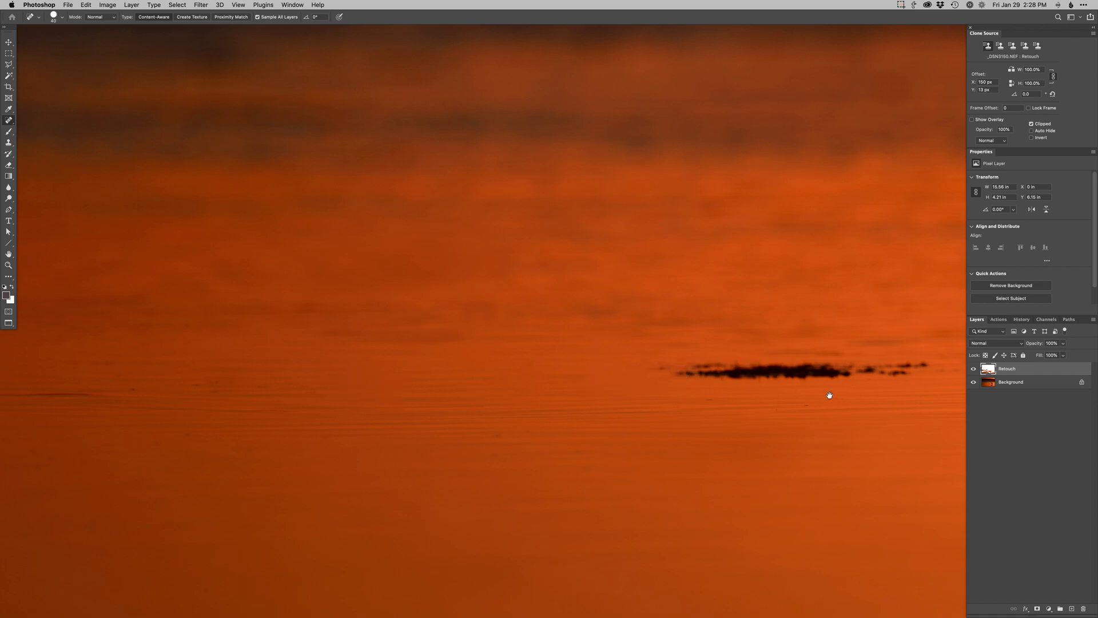
Heal the last large seaweed clump on the water left of the bird
{"action": "left_click_drag", "start_coordinate": [835, 393], "coordinate": [693, 385]}
{"action": "left_click", "coordinate": [767, 364]}
{"action": "mouse_move", "coordinate": [766, 364]}
{"action": "left_mouse_down"}
{"action": "mouse_move", "coordinate": [501, 365]}
{"action": "mouse_move", "coordinate": [749, 373]}
{"action": "left_mouse_up"}
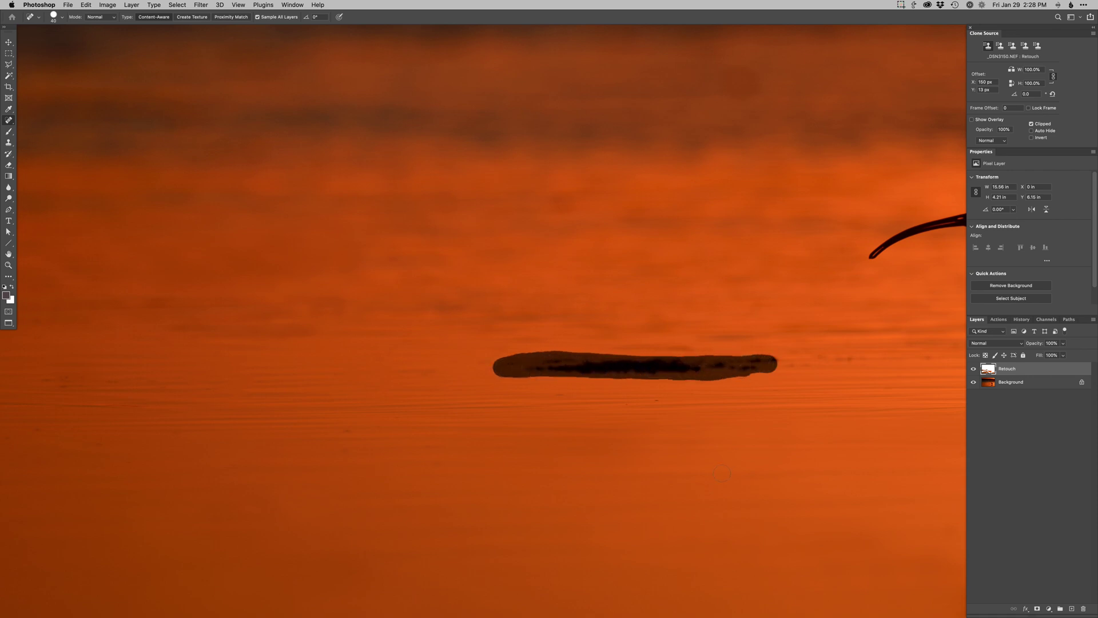
Blend the healed seaweed patch left of the bird and remove the leftover specks around its edges with the Clone Stamp
{"action": "key", "text": "s"}
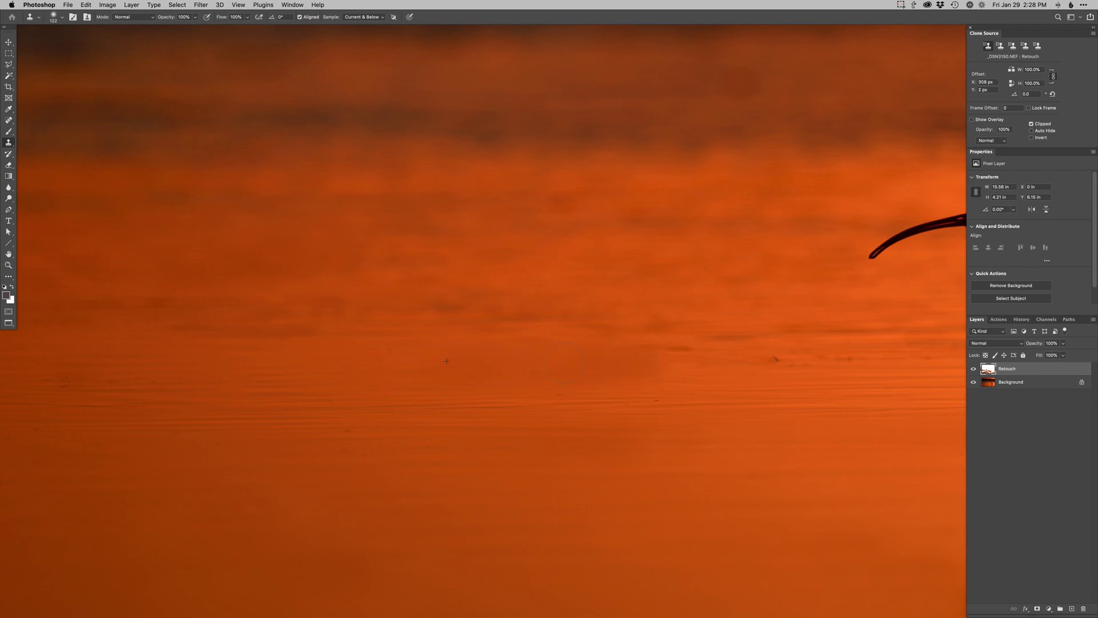
{"action": "left_click_drag", "start_coordinate": [663, 366], "coordinate": [674, 377]}
{"action": "left_click", "coordinate": [880, 360], "text": "alt"}
{"action": "left_click_drag", "start_coordinate": [802, 359], "coordinate": [806, 359]}
{"action": "mouse_move", "coordinate": [688, 373]}
{"action": "left_mouse_down"}
{"action": "mouse_move", "coordinate": [585, 376]}
{"action": "mouse_move", "coordinate": [680, 367]}
{"action": "left_mouse_up"}
{"action": "left_click", "coordinate": [528, 368], "text": "alt"}
{"action": "left_click", "coordinate": [565, 363], "text": "alt"}
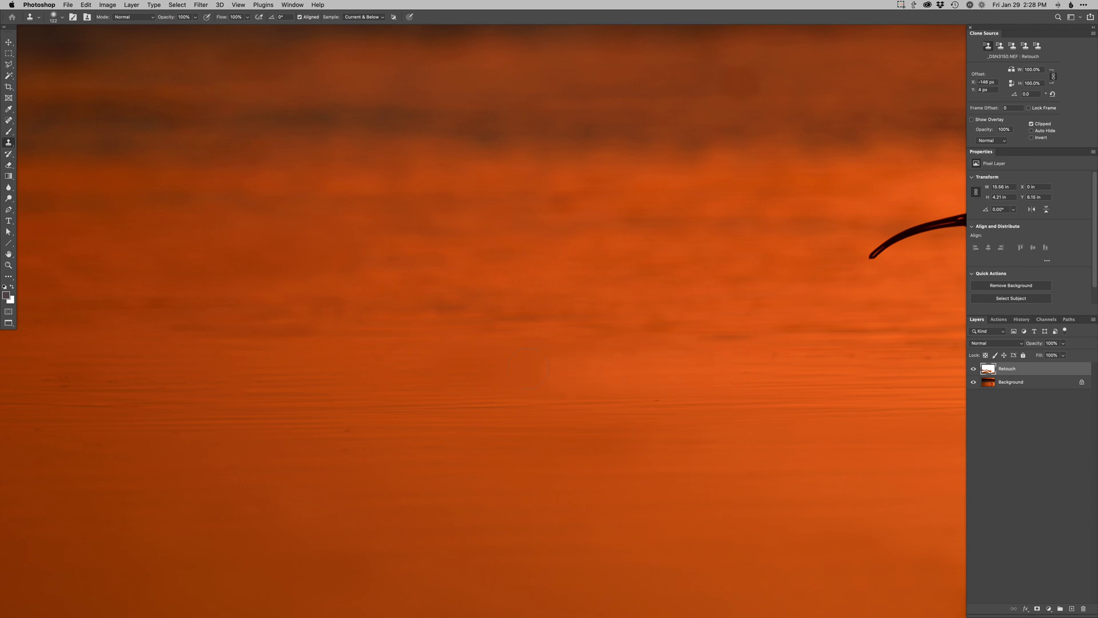
{"action": "left_click", "coordinate": [754, 364]}
{"action": "left_click", "coordinate": [495, 392], "text": "alt"}
{"action": "left_click", "coordinate": [722, 358]}
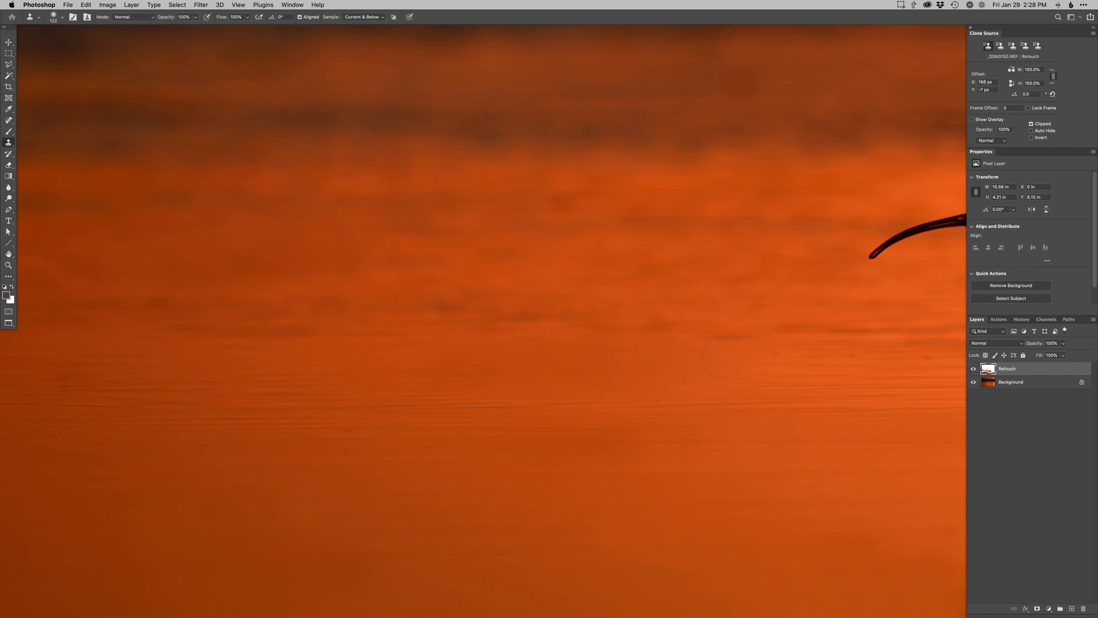
Clone clean ripples over the uneven marks on the water between the repaired patch and the bird
{"action": "left_click", "coordinate": [798, 359], "text": "alt"}
{"action": "scroll", "coordinate": [838, 357], "scroll_direction": "right", "scroll_amount": 5}
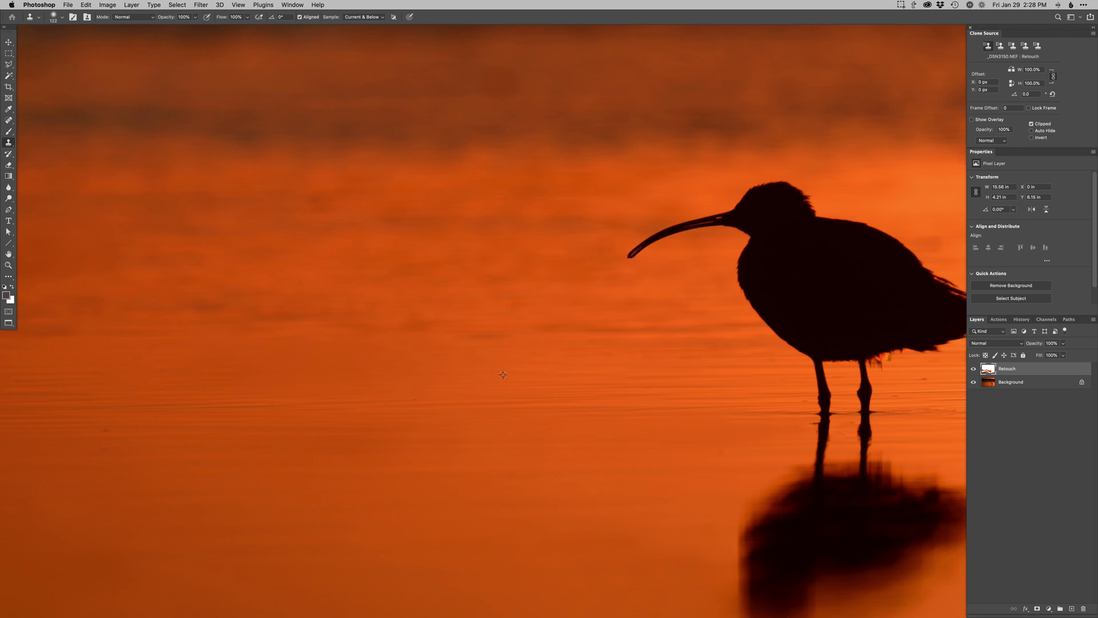
{"action": "left_click", "coordinate": [354, 375]}
{"action": "scroll", "coordinate": [454, 370], "scroll_direction": "down", "scroll_amount": 5}
{"action": "left_click_drag", "start_coordinate": [503, 376], "coordinate": [670, 361]}
{"action": "left_click_drag", "start_coordinate": [624, 359], "coordinate": [652, 360]}
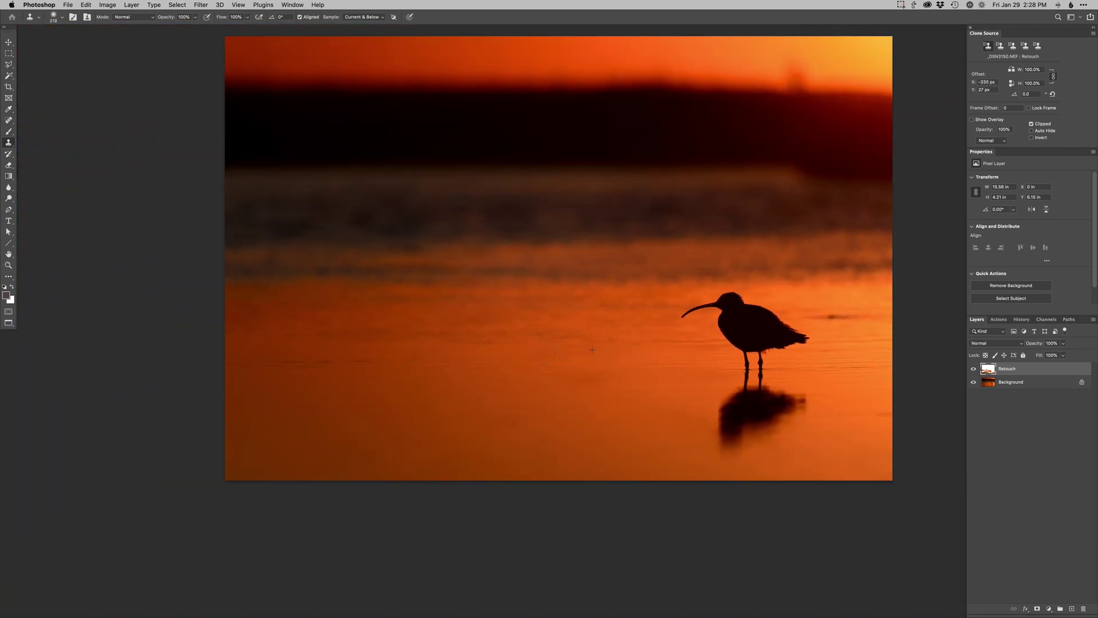
{"action": "left_click", "coordinate": [559, 355], "text": "alt"}
{"action": "left_click", "coordinate": [548, 378]}
{"action": "left_click_drag", "start_coordinate": [692, 376], "coordinate": [595, 422]}
Clone away the dark streak on the water behind the bird's tail
{"action": "left_click", "coordinate": [740, 373], "text": "super"}
{"action": "mouse_move", "coordinate": [744, 369]}
{"action": "left_mouse_down"}
{"action": "mouse_move", "coordinate": [676, 368]}
{"action": "mouse_move", "coordinate": [772, 359]}
{"action": "left_mouse_up"}
{"action": "left_click", "coordinate": [789, 340], "text": "alt"}
{"action": "left_click", "coordinate": [797, 345], "text": "alt"}
{"action": "left_click_drag", "start_coordinate": [825, 357], "coordinate": [830, 355]}
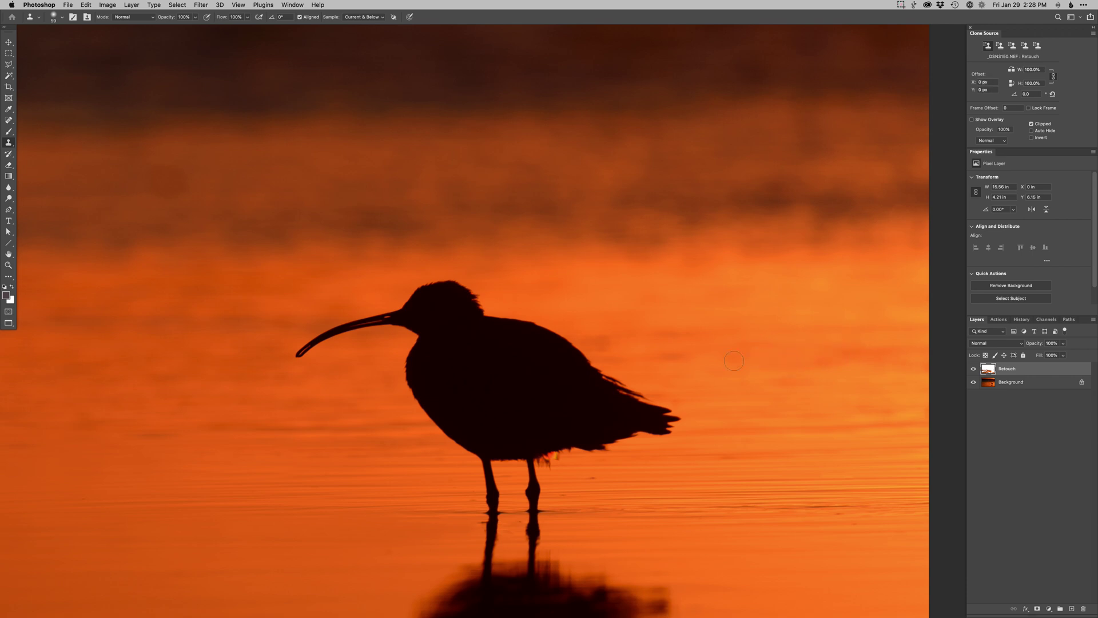
{"action": "key", "text": "super+0"}
{"action": "left_click", "coordinate": [672, 406], "text": "alt"}
{"action": "left_click_drag", "start_coordinate": [662, 422], "coordinate": [573, 385]}
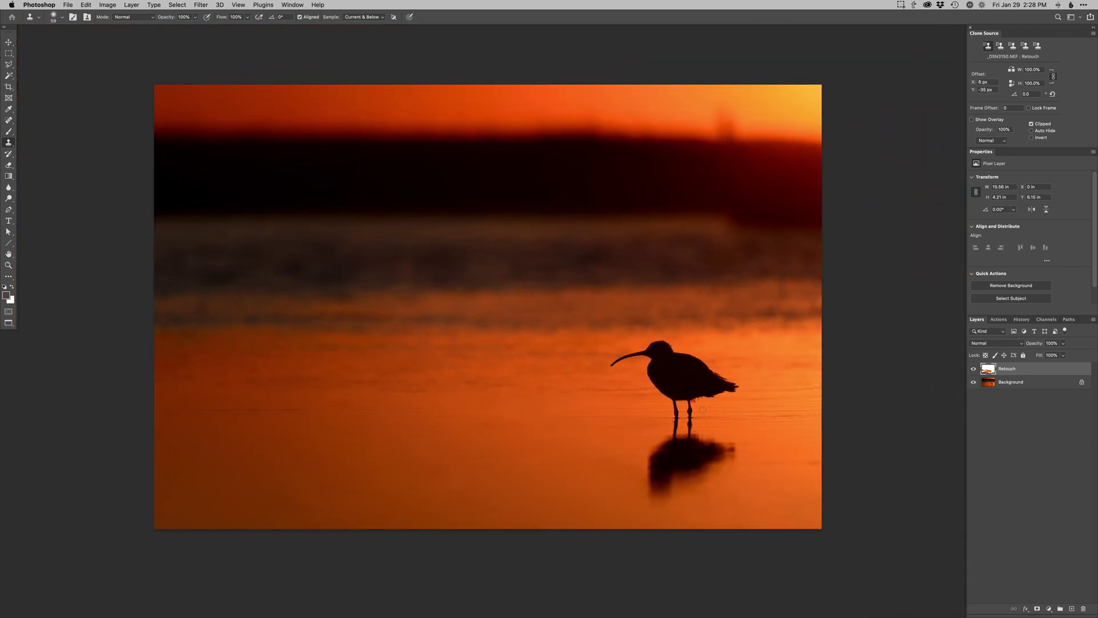
Add a black-masked Curves layer named Burn and darken the photo's right edge and the bright upper-right corner of the sky
{"action": "key", "text": "F2"}
{"action": "right_click", "coordinate": [775, 329]}
{"action": "left_click_drag", "start_coordinate": [743, 399], "coordinate": [782, 380]}
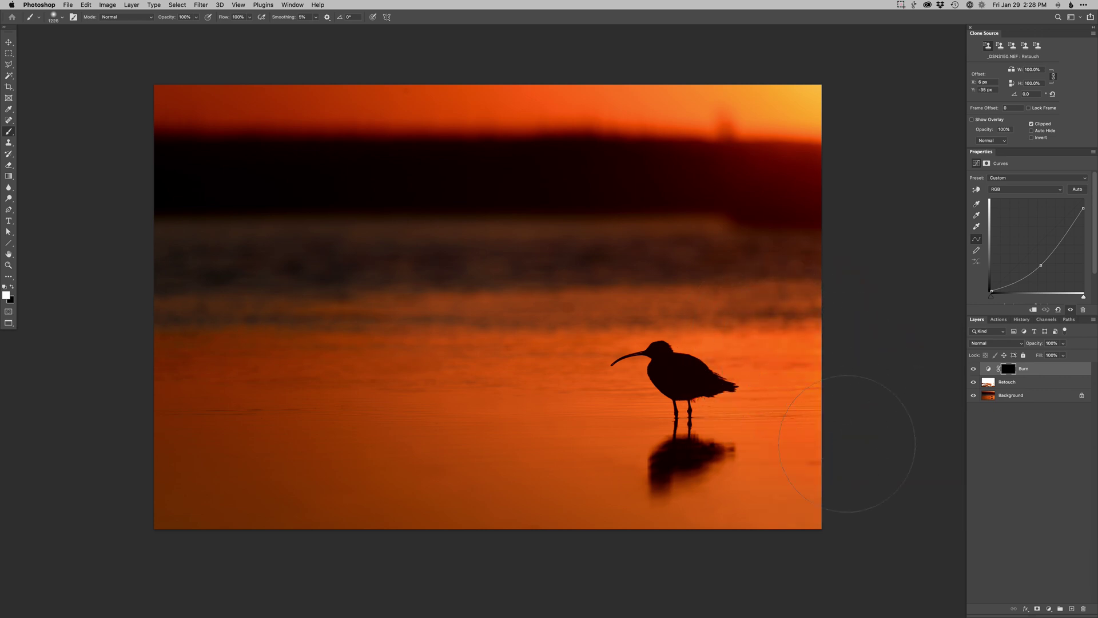
{"action": "key", "text": "x"}
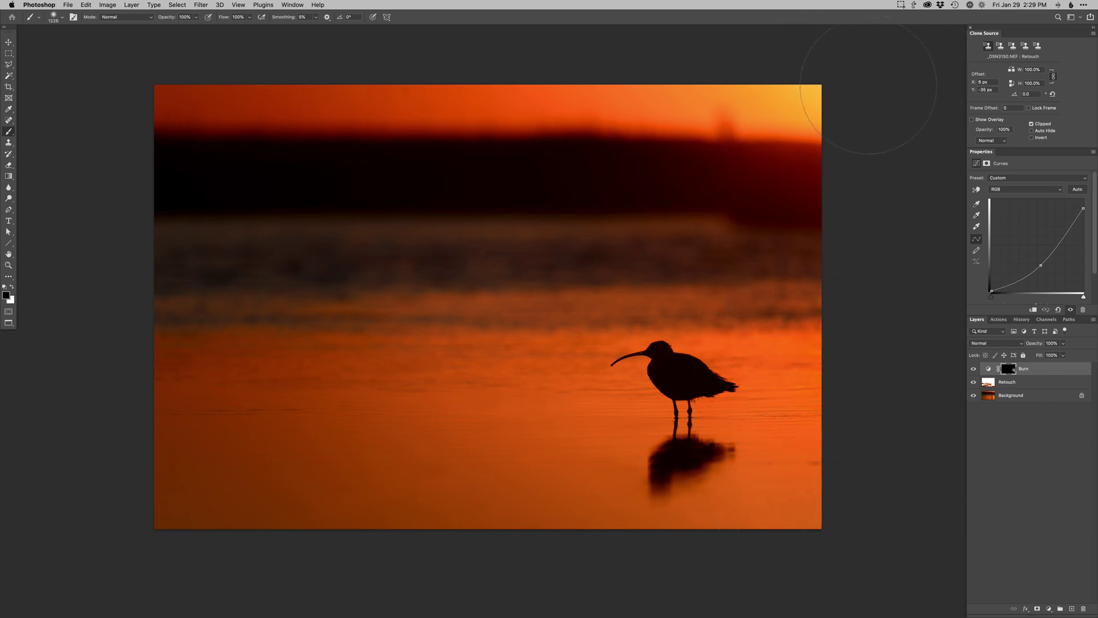
{"action": "key", "text": "x"}
{"action": "mouse_move", "coordinate": [799, 106]}
{"action": "left_mouse_down"}
{"action": "mouse_move", "coordinate": [756, 81]}
{"action": "mouse_move", "coordinate": [642, 94]}
{"action": "left_mouse_up"}
{"action": "key", "text": "x"}
{"action": "key", "text": "x"}
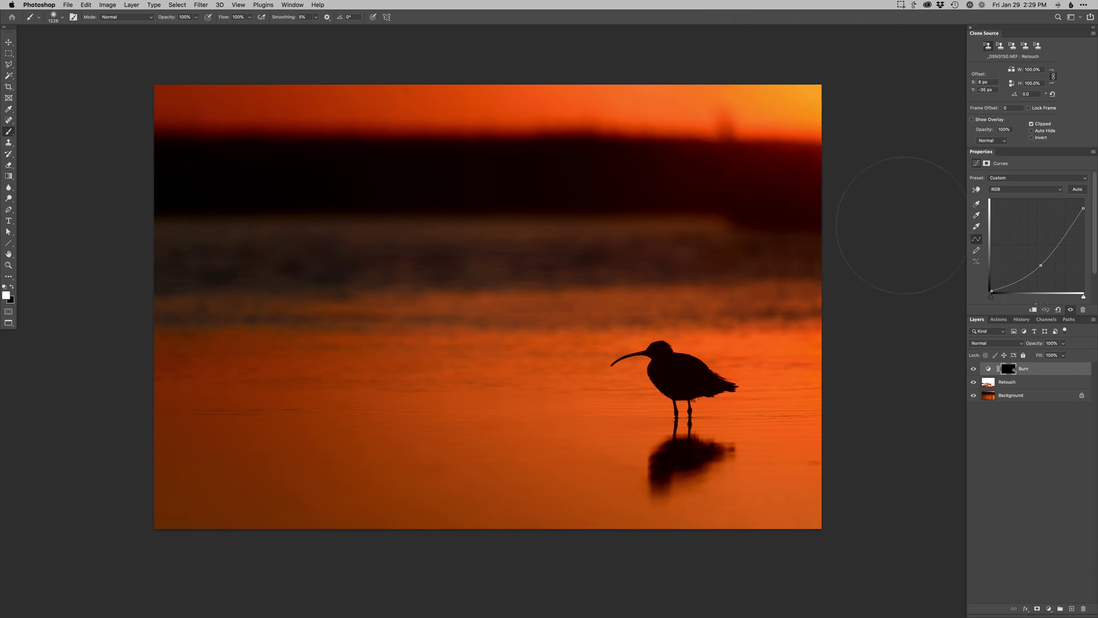
Burn the dark water band and the lighter strip below the treeline by painting white on the Burn mask with smaller brushes
{"action": "left_click_drag", "start_coordinate": [695, 245], "coordinate": [675, 245]}
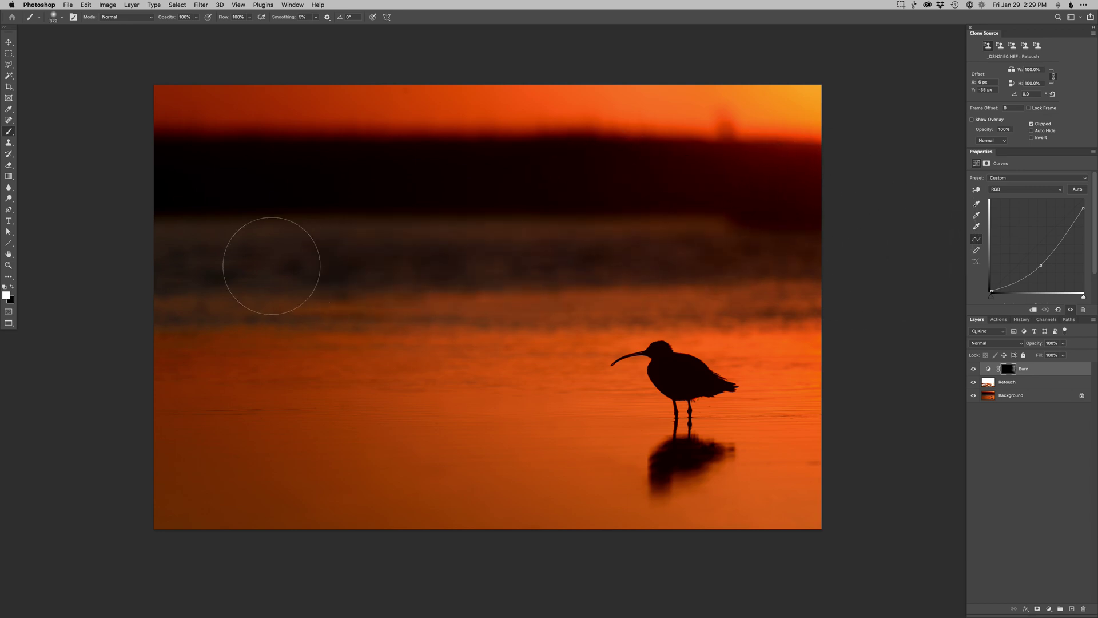
{"action": "left_click_drag", "start_coordinate": [619, 247], "coordinate": [584, 241]}
{"action": "left_click_drag", "start_coordinate": [713, 244], "coordinate": [676, 243]}
{"action": "left_click_drag", "start_coordinate": [676, 243], "coordinate": [840, 213]}
{"action": "mouse_move", "coordinate": [850, 220]}
{"action": "left_mouse_down"}
{"action": "mouse_move", "coordinate": [835, 216]}
{"action": "mouse_move", "coordinate": [876, 205]}
{"action": "left_mouse_up"}
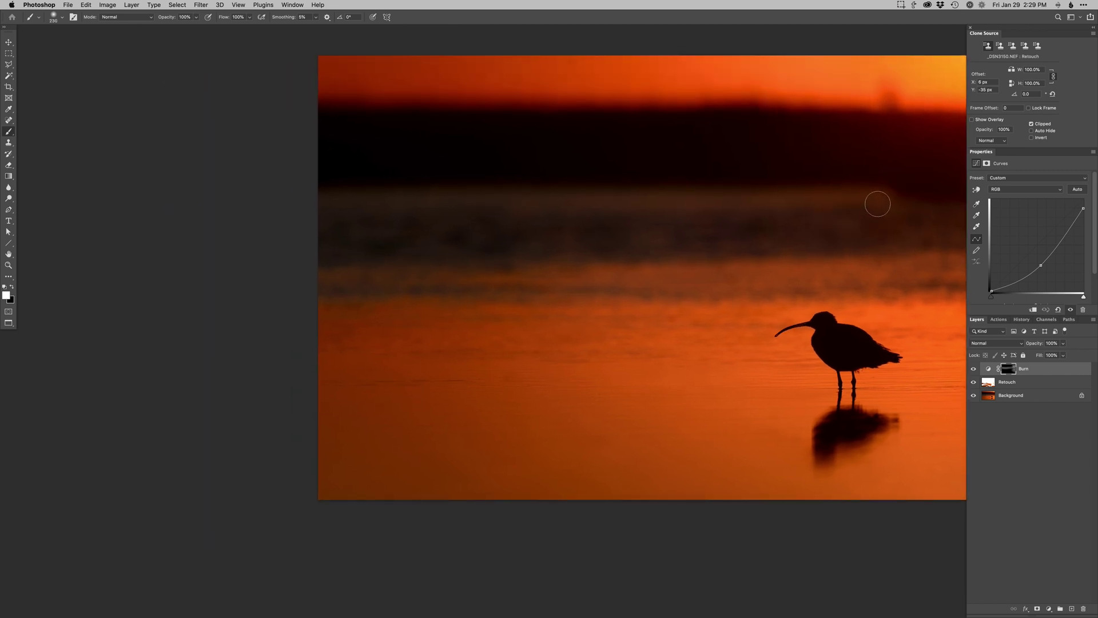
{"action": "left_click_drag", "start_coordinate": [712, 204], "coordinate": [699, 204]}
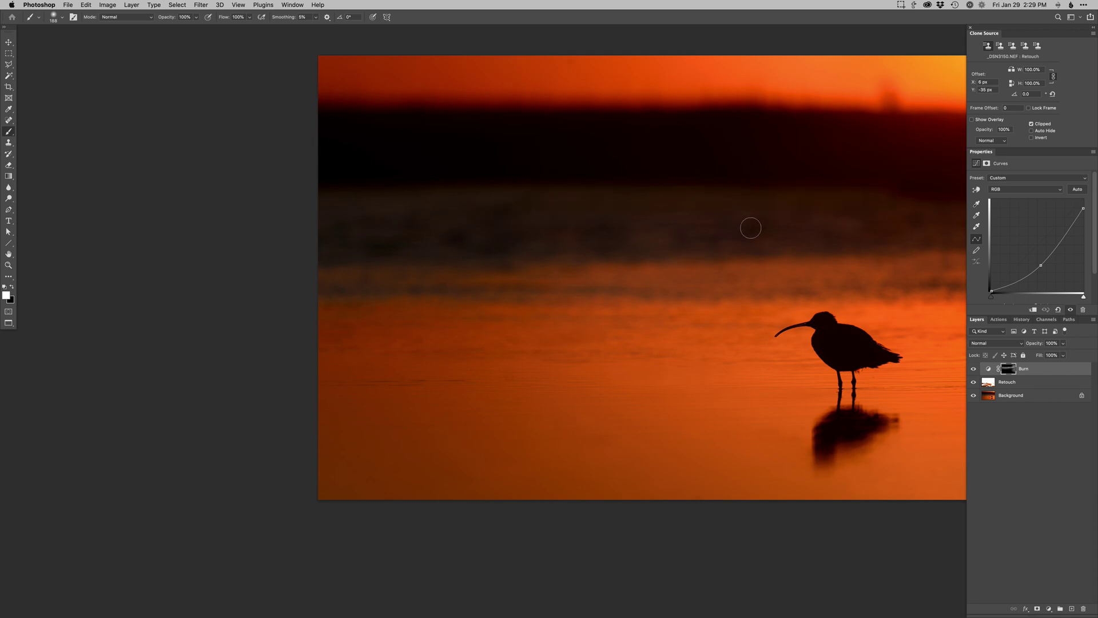
{"action": "scroll", "coordinate": [723, 262], "scroll_direction": "down", "scroll_amount": 1}
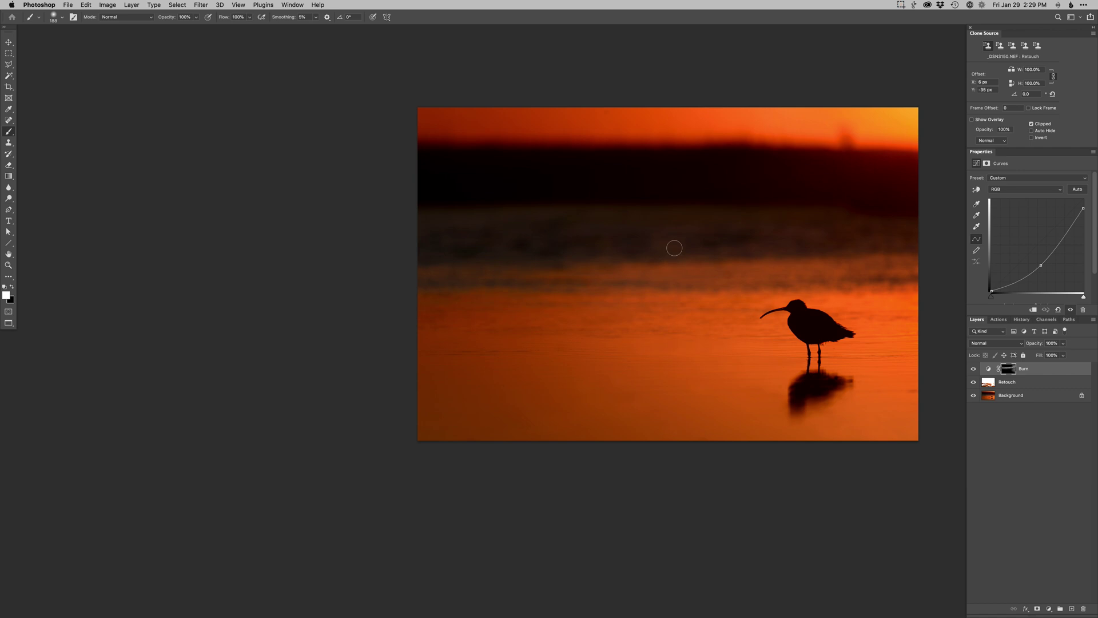
{"action": "mouse_move", "coordinate": [656, 246]}
{"action": "left_mouse_down"}
{"action": "mouse_move", "coordinate": [675, 245]}
{"action": "mouse_move", "coordinate": [540, 281]}
{"action": "left_mouse_up"}
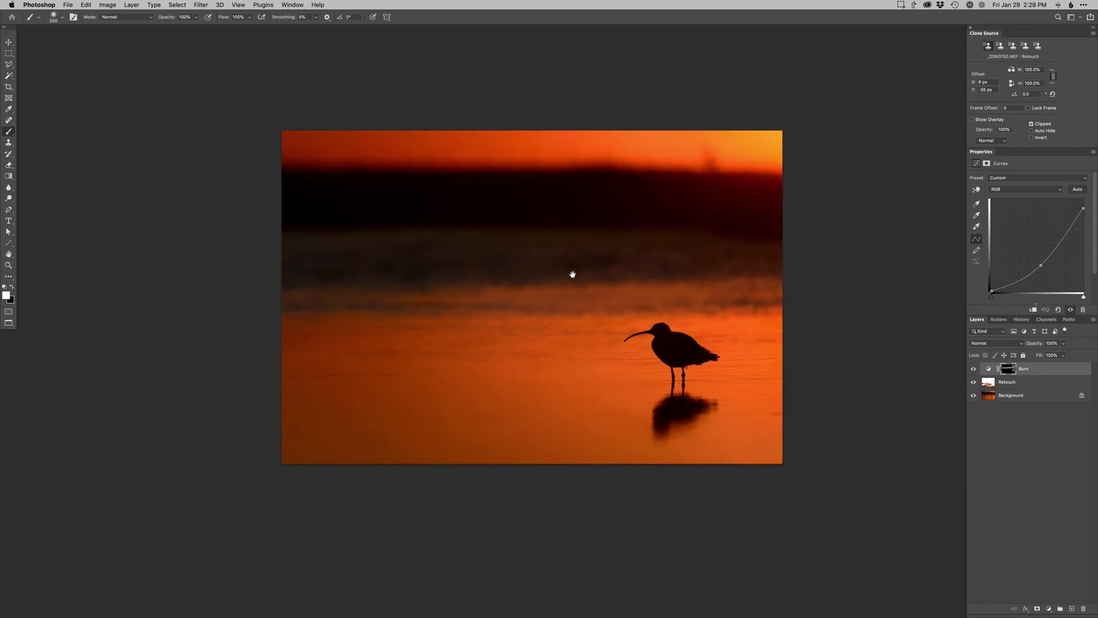
Clone out the shrub sticking up above the treeline below the sun glow on the Retouch layer
{"action": "left_click", "coordinate": [998, 381]}
{"action": "key", "text": "s"}
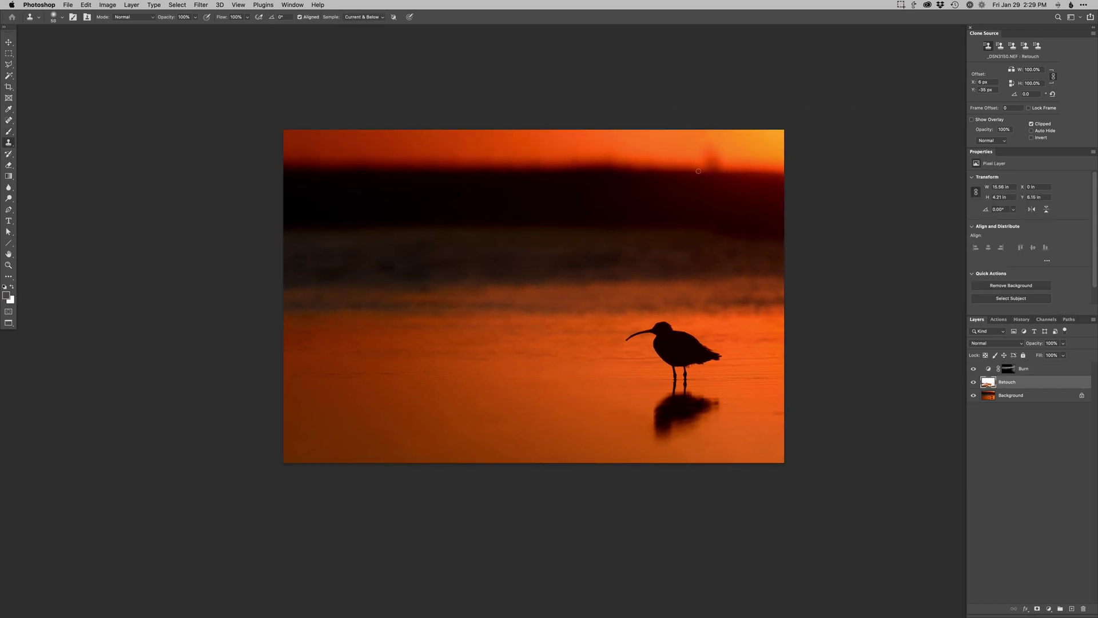
{"action": "left_click_drag", "start_coordinate": [717, 166], "coordinate": [710, 147]}
{"action": "left_click", "coordinate": [689, 162], "text": "alt"}
{"action": "left_click", "coordinate": [729, 164], "text": "alt"}
{"action": "left_click", "coordinate": [729, 162], "text": "alt"}
Clone smooth water over the faint marks in the foreground left of the bird's reflection
{"action": "mouse_move", "coordinate": [646, 398]}
{"action": "left_mouse_down"}
{"action": "mouse_move", "coordinate": [649, 385]}
{"action": "mouse_move", "coordinate": [662, 455]}
{"action": "left_mouse_up"}
{"action": "left_click", "coordinate": [650, 388], "text": "super"}
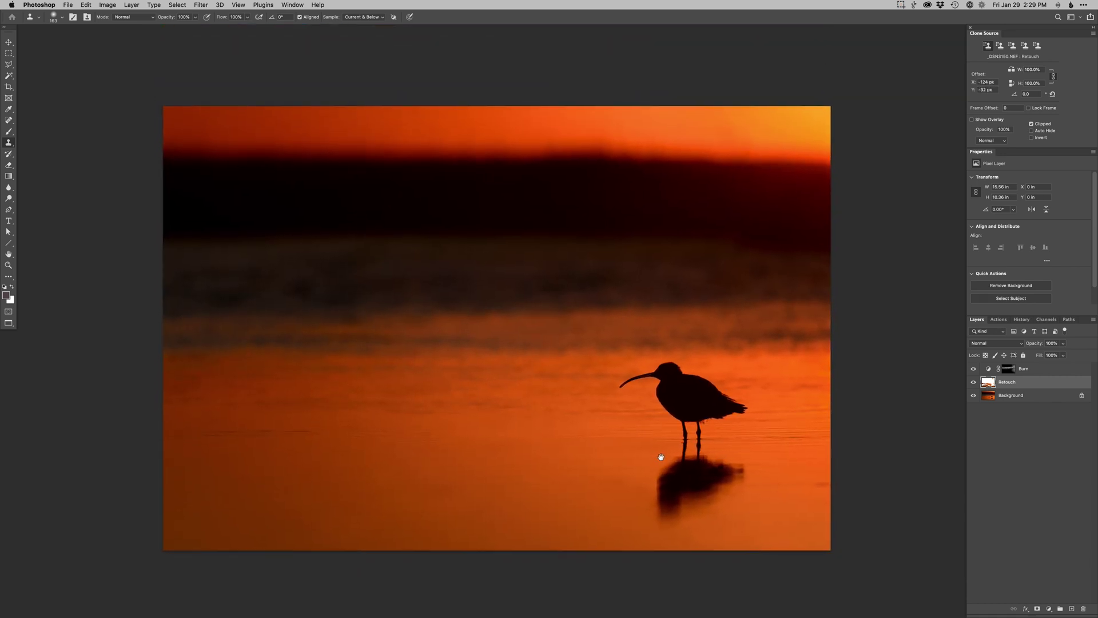
{"action": "left_click", "coordinate": [481, 494], "text": "alt"}
{"action": "left_click", "coordinate": [595, 485], "text": "alt"}
Compare the edited photo with the Background layer shown alone
{"action": "left_click", "coordinate": [974, 396], "text": "alt"}
{"action": "left_click", "coordinate": [973, 395], "text": "alt"}
{"action": "left_click", "coordinate": [973, 395], "text": "alt"}
{"action": "left_click", "coordinate": [974, 396], "text": "alt"}
Even out the remaining blotches across the foreground water with the Clone Stamp, up to the bird's reflection
{"action": "left_click", "coordinate": [401, 506], "text": "alt"}
{"action": "left_click", "coordinate": [396, 516]}
{"action": "left_click", "coordinate": [315, 479], "text": "alt"}
{"action": "left_click", "coordinate": [295, 301]}
{"action": "left_click_drag", "start_coordinate": [494, 492], "coordinate": [502, 492]}
{"action": "left_click", "coordinate": [495, 514], "text": "alt"}
{"action": "mouse_move", "coordinate": [446, 519]}
{"action": "left_mouse_down"}
{"action": "mouse_move", "coordinate": [400, 486]}
{"action": "mouse_move", "coordinate": [498, 507]}
{"action": "mouse_move", "coordinate": [359, 506]}
{"action": "left_mouse_up"}
{"action": "left_click", "coordinate": [473, 499], "text": "alt"}
{"action": "left_click", "coordinate": [370, 518], "text": "alt"}
{"action": "left_click_drag", "start_coordinate": [435, 495], "coordinate": [253, 488]}
{"action": "left_click", "coordinate": [466, 491], "text": "alt"}
{"action": "left_click_drag", "start_coordinate": [719, 474], "coordinate": [710, 474]}
Check the retouching by hiding the Retouch layer and showing it again
{"action": "left_click", "coordinate": [973, 381]}
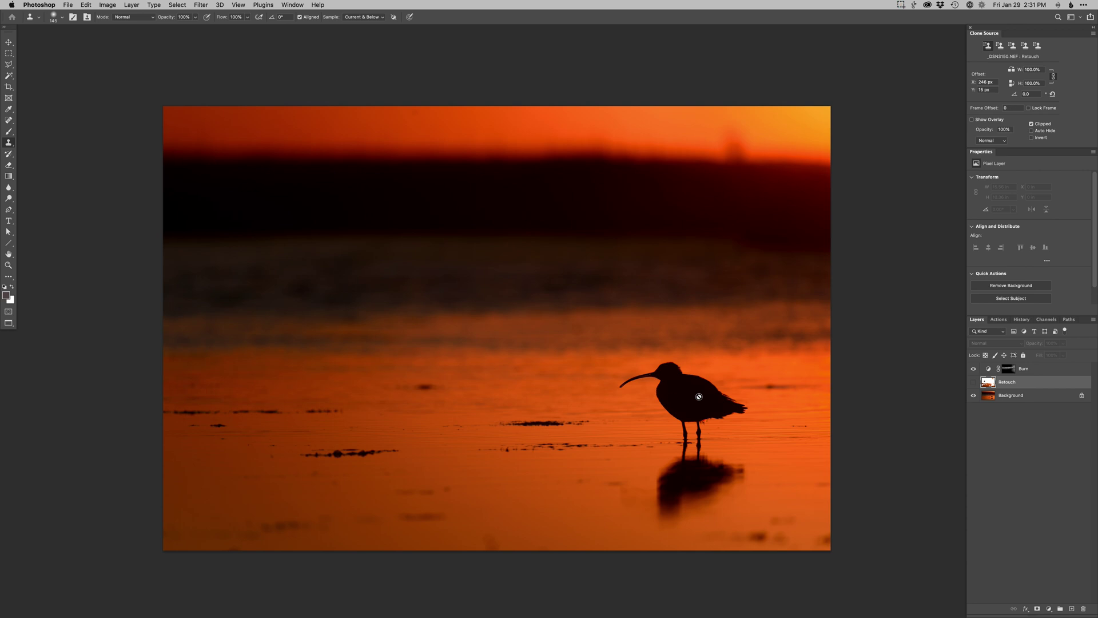
{"action": "left_click", "coordinate": [973, 382]}
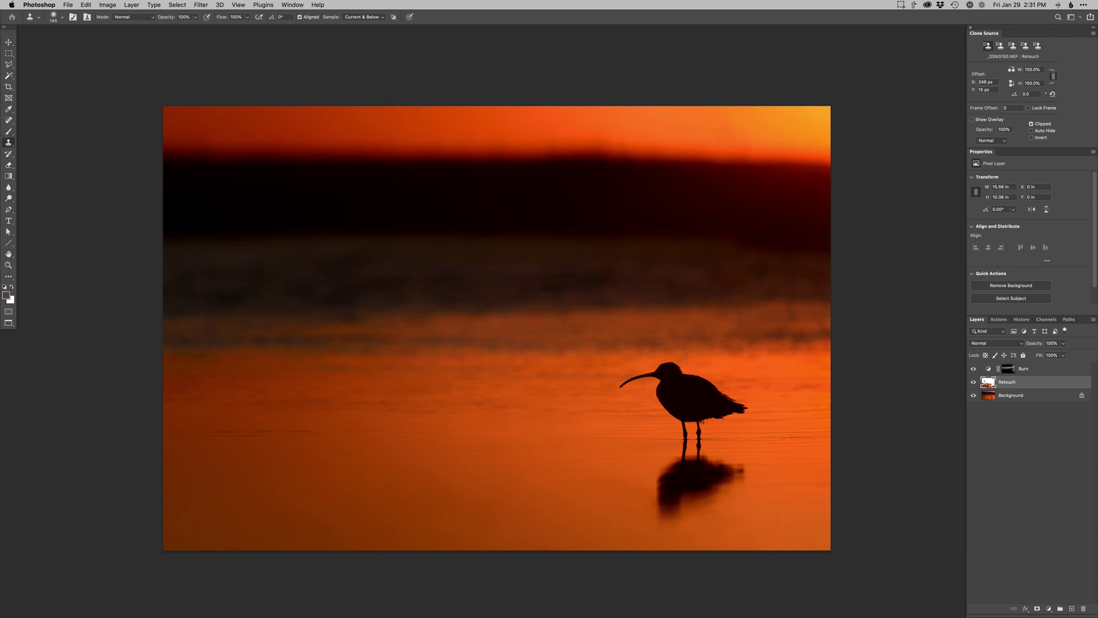
Save the retouched photo and switch to Lightroom Classic
{"action": "key", "text": "super+s"}
{"action": "key", "text": "Return"}
{"action": "key", "text": "shift+super+a"}
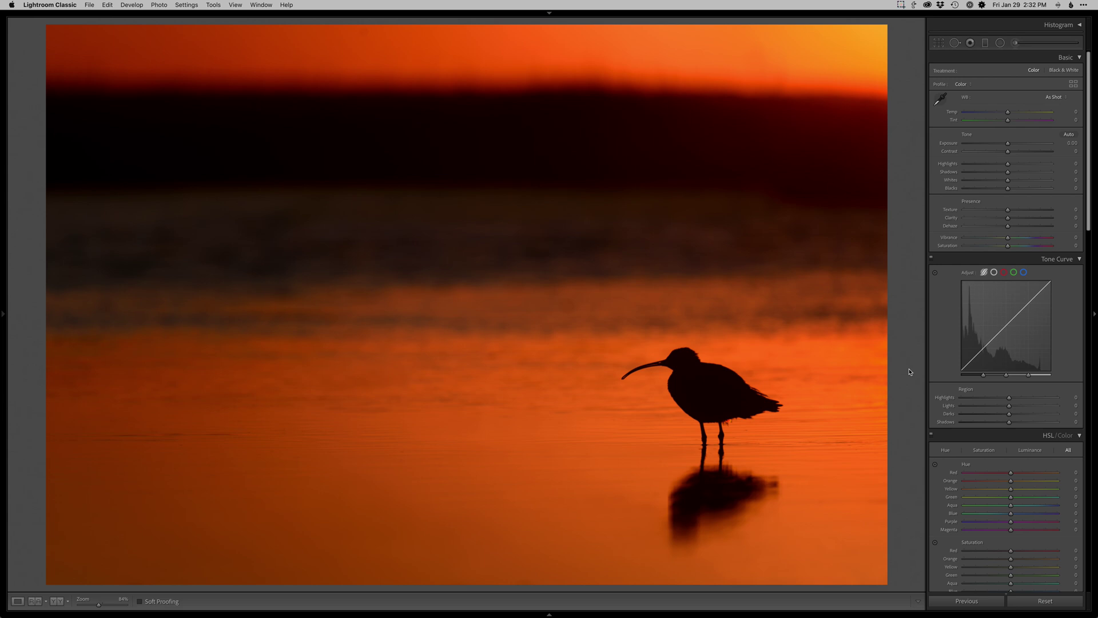
Compare the retouched photo with its unretouched copy in Survey view without side panels, and view the retouched photo alone
{"action": "key", "text": "g"}
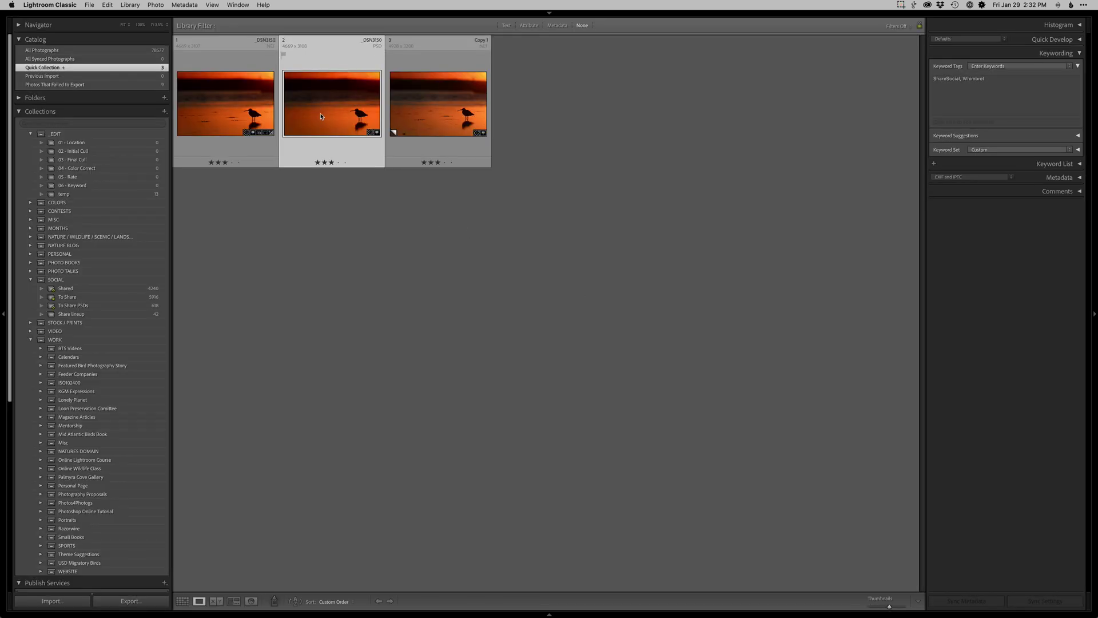
{"action": "left_click", "coordinate": [419, 122], "text": "shift"}
{"action": "key", "text": "n"}
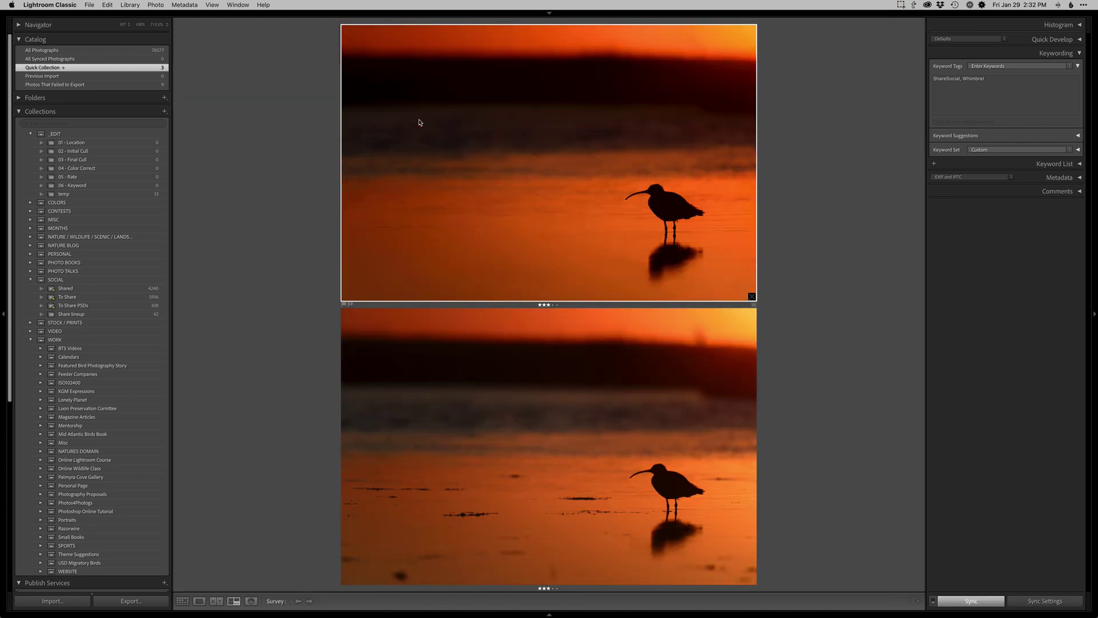
{"action": "key", "text": "Tab"}
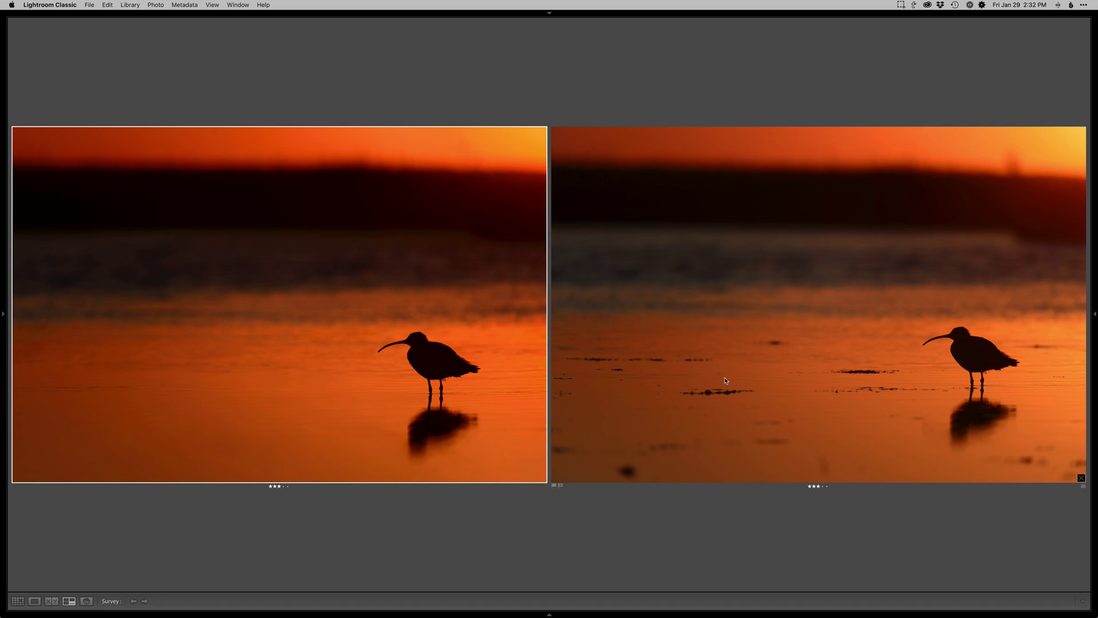
{"action": "left_click", "coordinate": [1081, 480]}
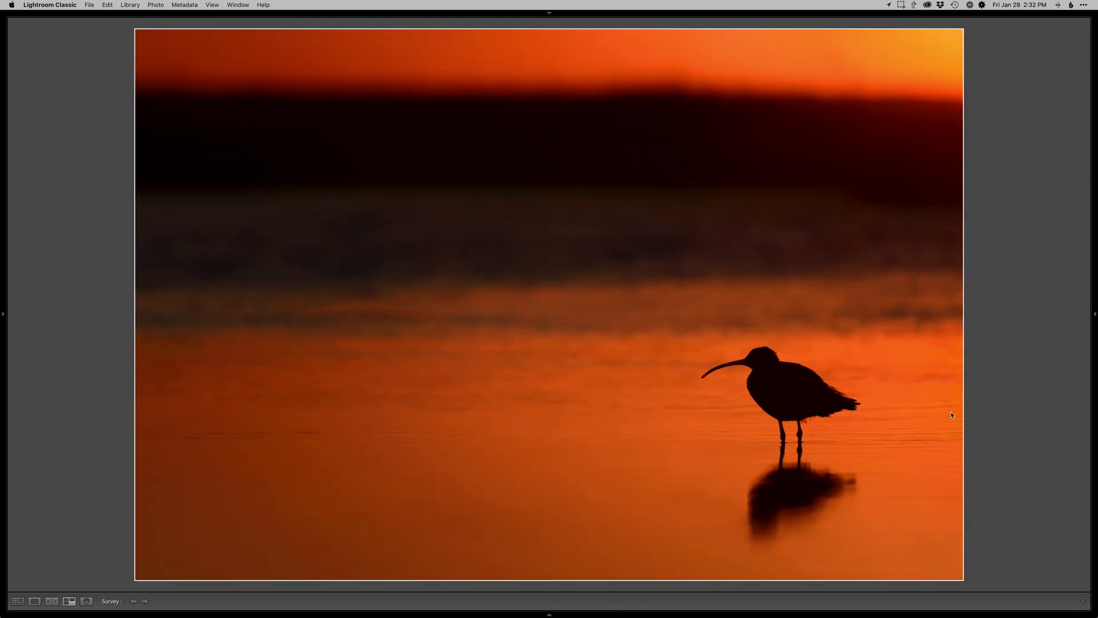
{"action": "key", "text": "g"}
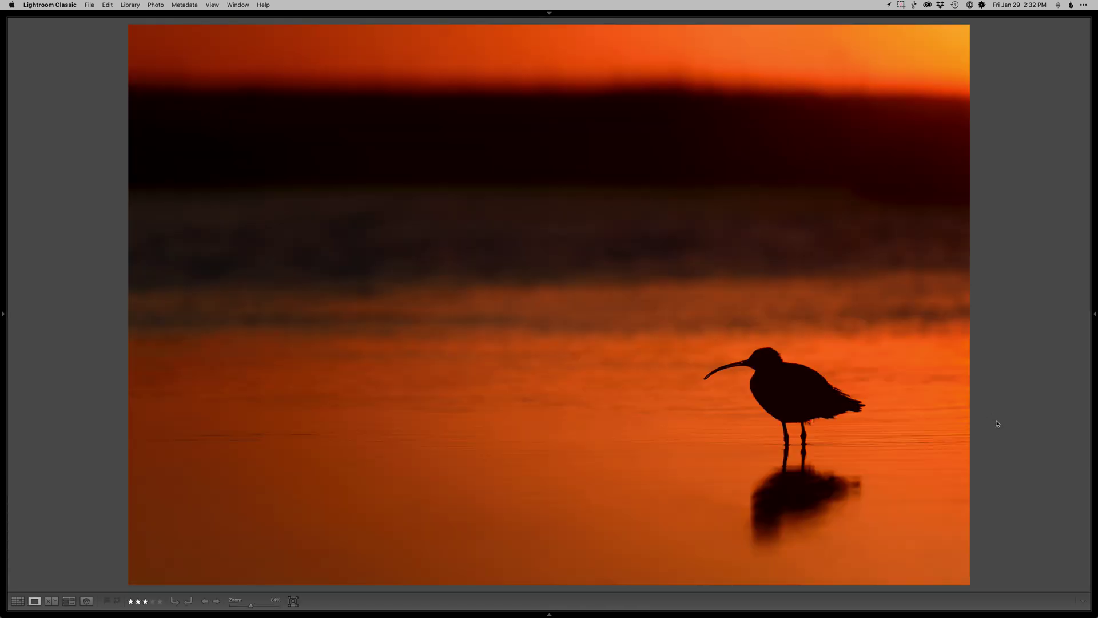
Switch to Safari to view the Online Workshops page
{"action": "key", "text": "super+Tab"}
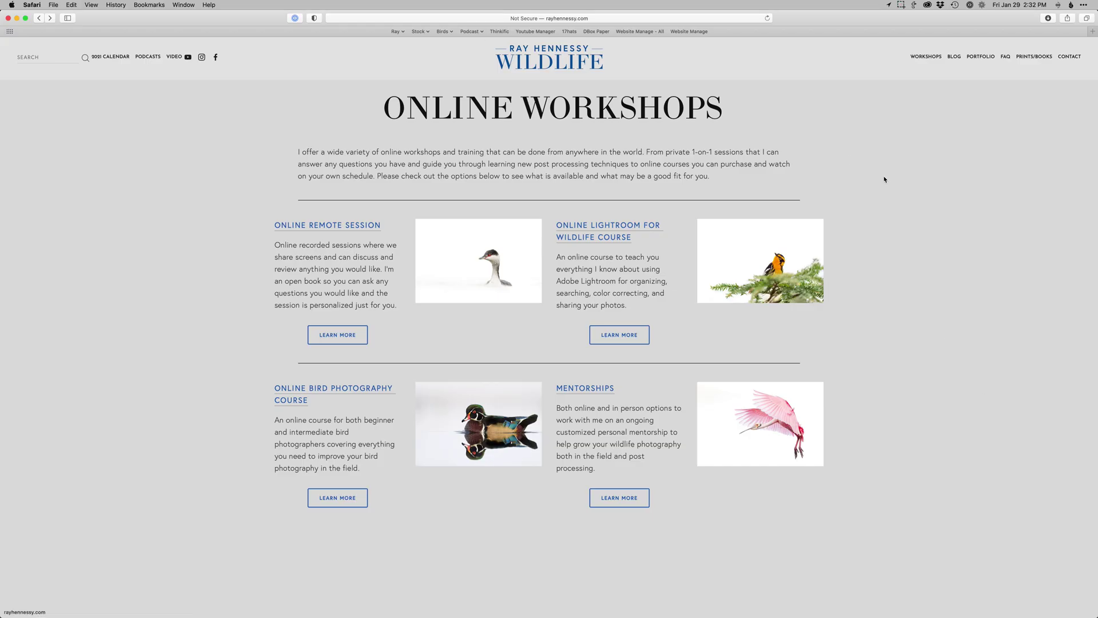
{"action": "mouse_move", "coordinate": [925, 59]}
{"action": "left_click", "coordinate": [901, 6]}
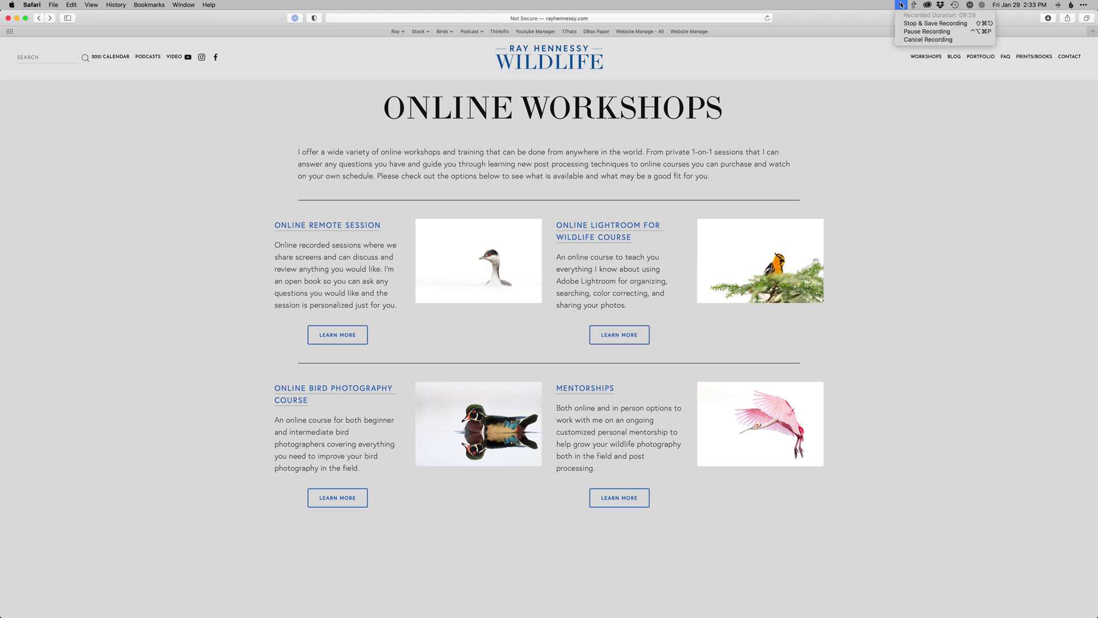